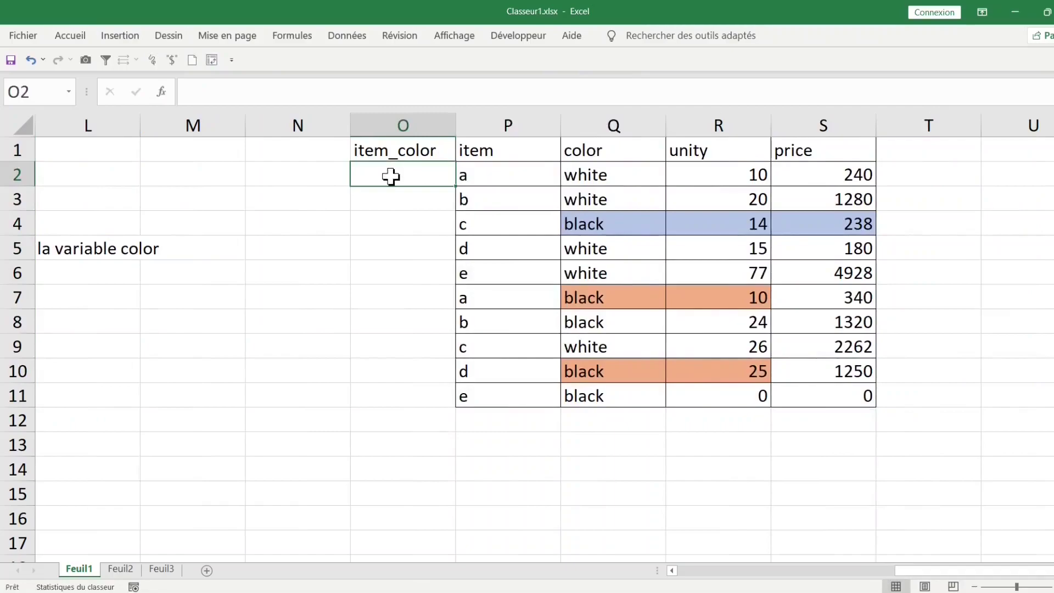
Step: Build the item_color key in O2 by joining item and color with =P2&Q2, and fill it down to O11
{"action": "type", "text": "="}
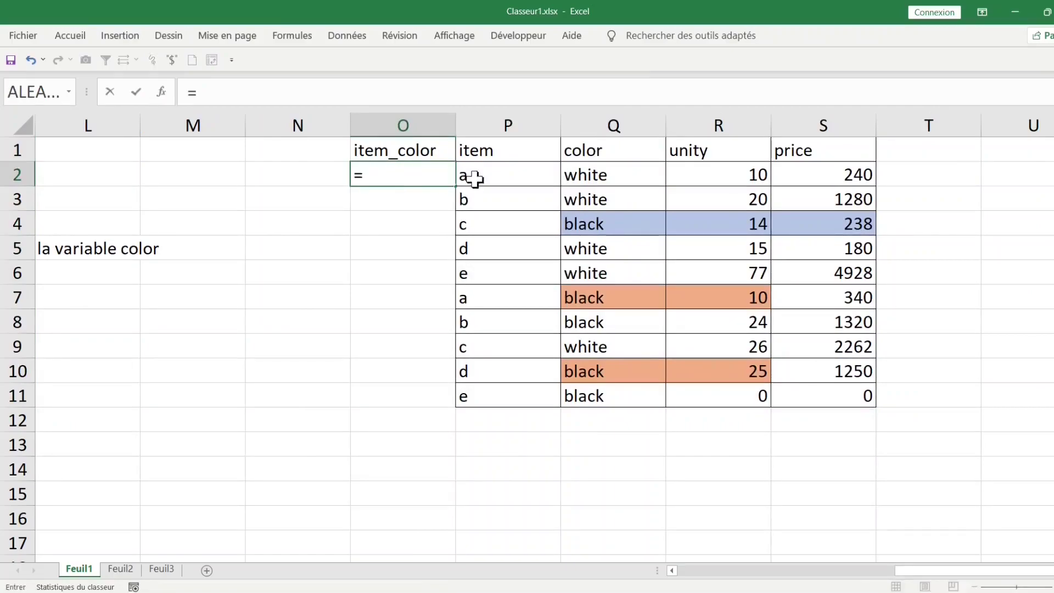
{"action": "left_click", "coordinate": [502, 174]}
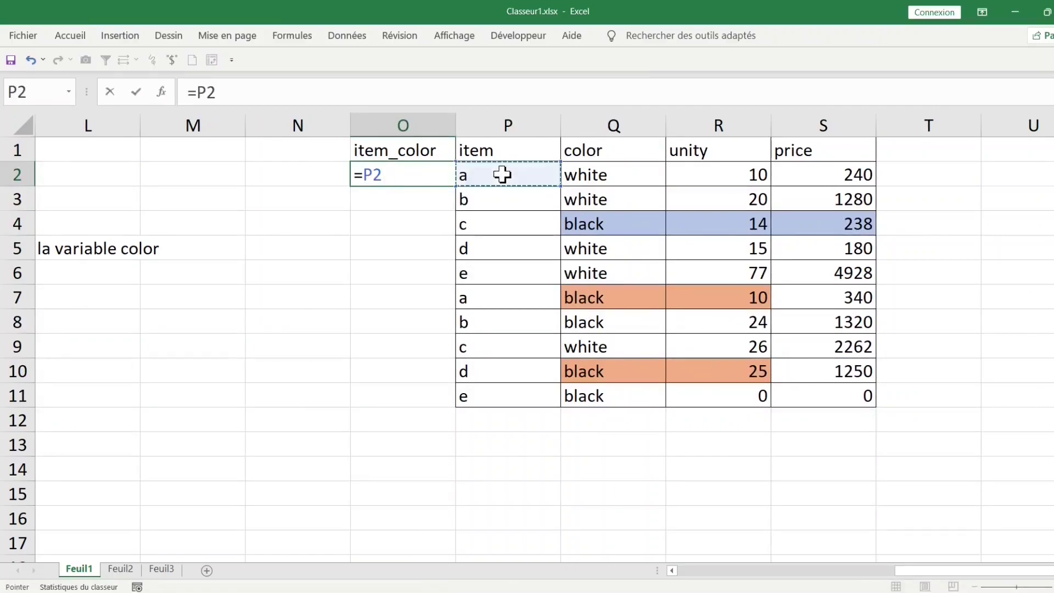
{"action": "type", "text": "&"}
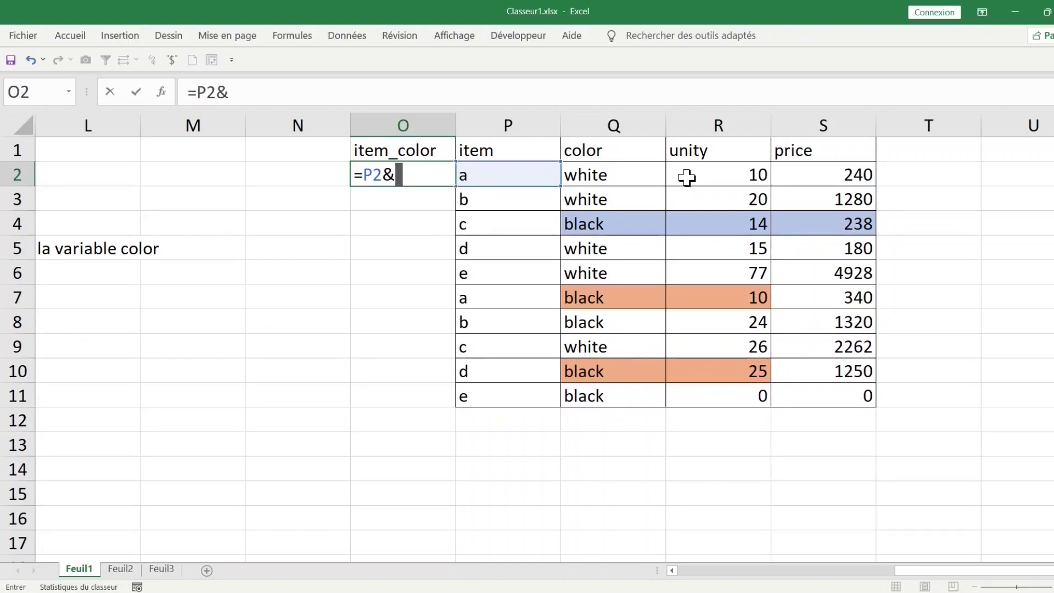
{"action": "left_click", "coordinate": [612, 176]}
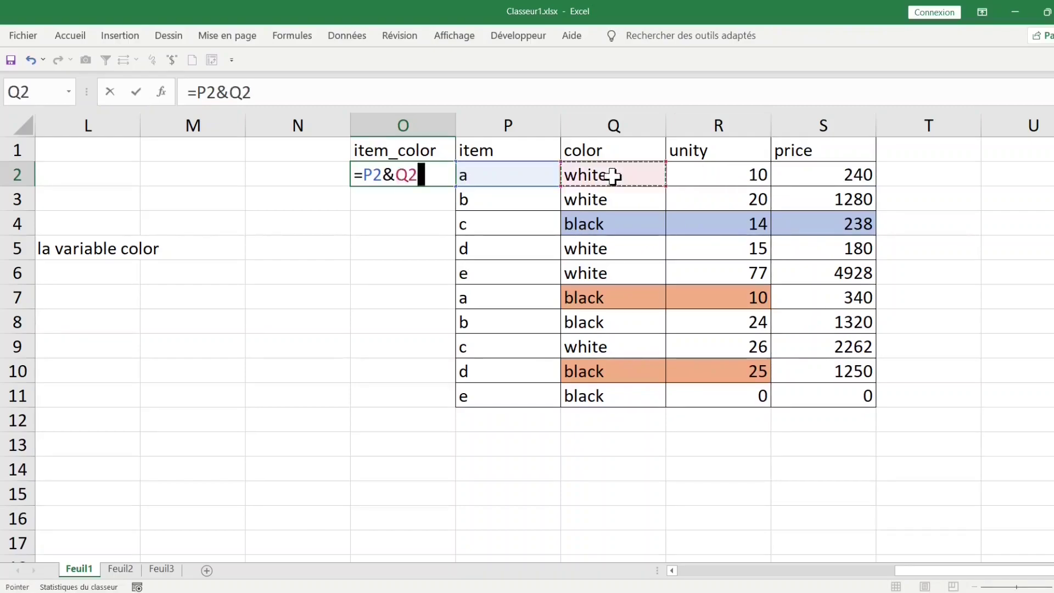
{"action": "key", "text": "Return"}
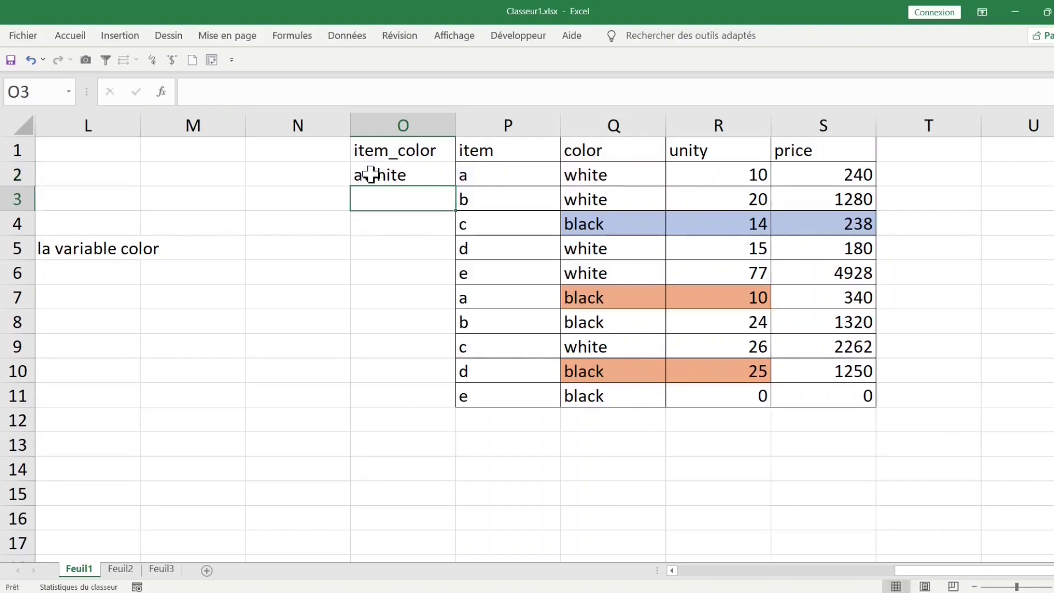
{"action": "left_click", "coordinate": [409, 175]}
{"action": "double_click", "coordinate": [457, 190]}
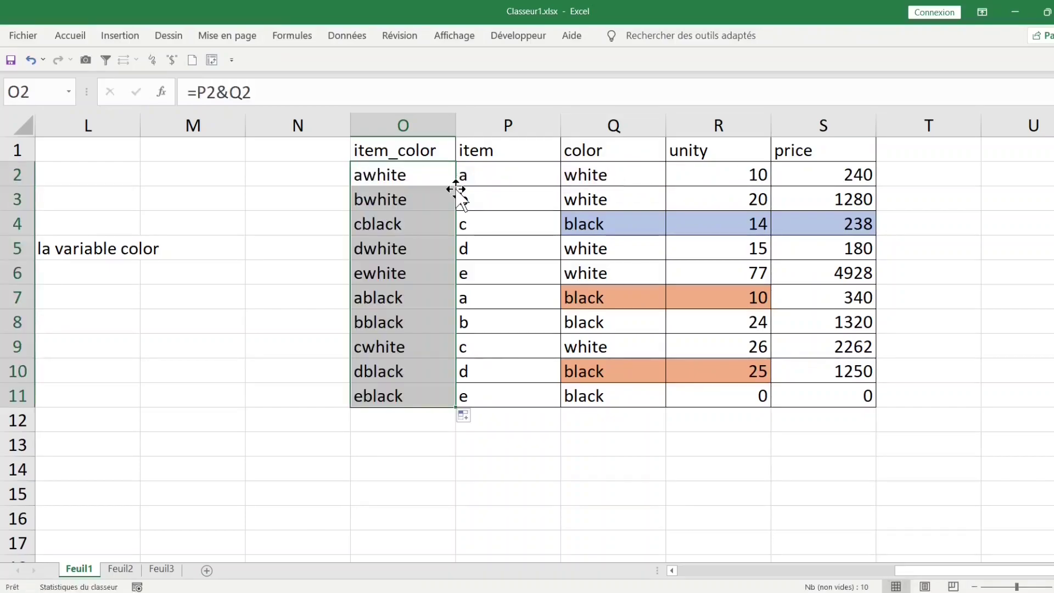
Step: Format the keys in O2:O11 with a dark blue fill and white text, and narrow columns O to S to fit their contents
{"action": "left_click", "coordinate": [70, 36]}
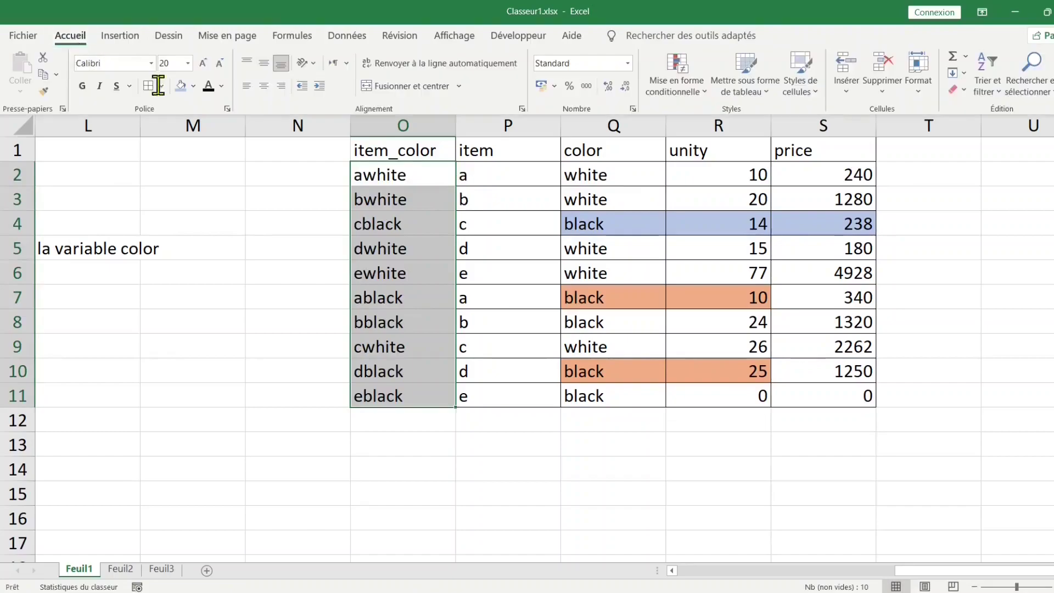
{"action": "left_click", "coordinate": [193, 85]}
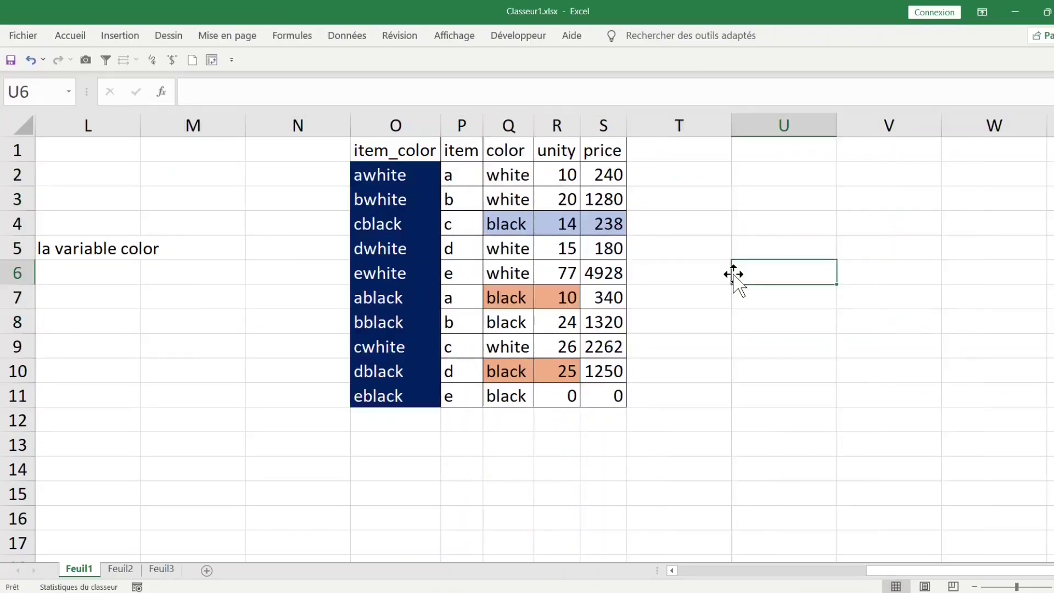
Step: Narrow the empty column M to bring the lookup table closer to the query cells
{"action": "left_click", "coordinate": [283, 229]}
{"action": "key", "text": "Left"}
{"action": "key", "text": "Left"}
{"action": "key", "text": "Left"}
{"action": "key", "text": "Left"}
{"action": "key", "text": "Left"}
{"action": "key", "text": "Left"}
{"action": "key", "text": "Left"}
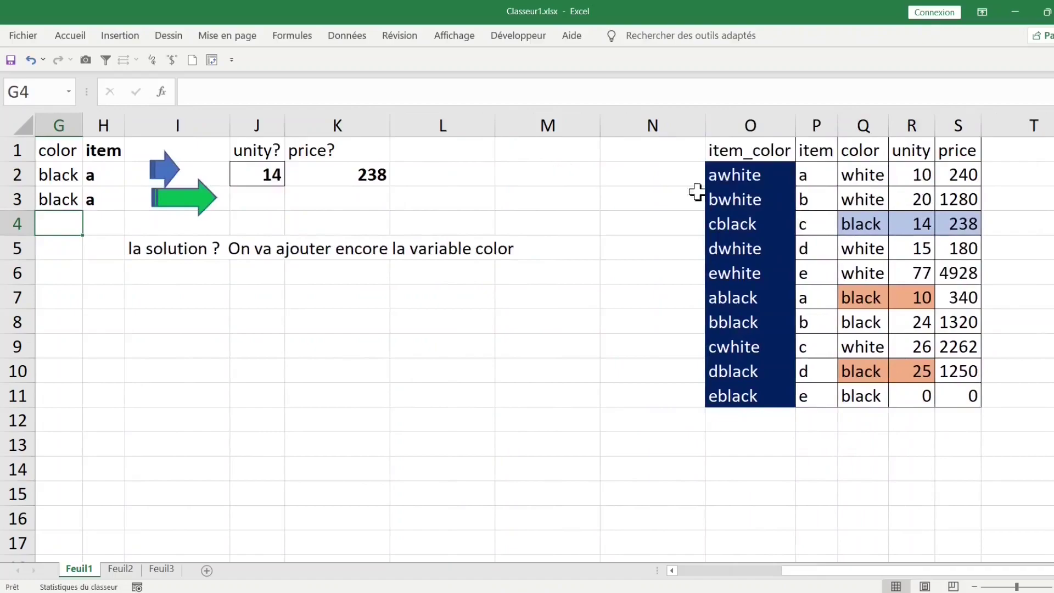
{"action": "left_click", "coordinate": [755, 141]}
{"action": "left_click_drag", "start_coordinate": [755, 142], "coordinate": [958, 398]}
{"action": "left_click", "coordinate": [247, 196]}
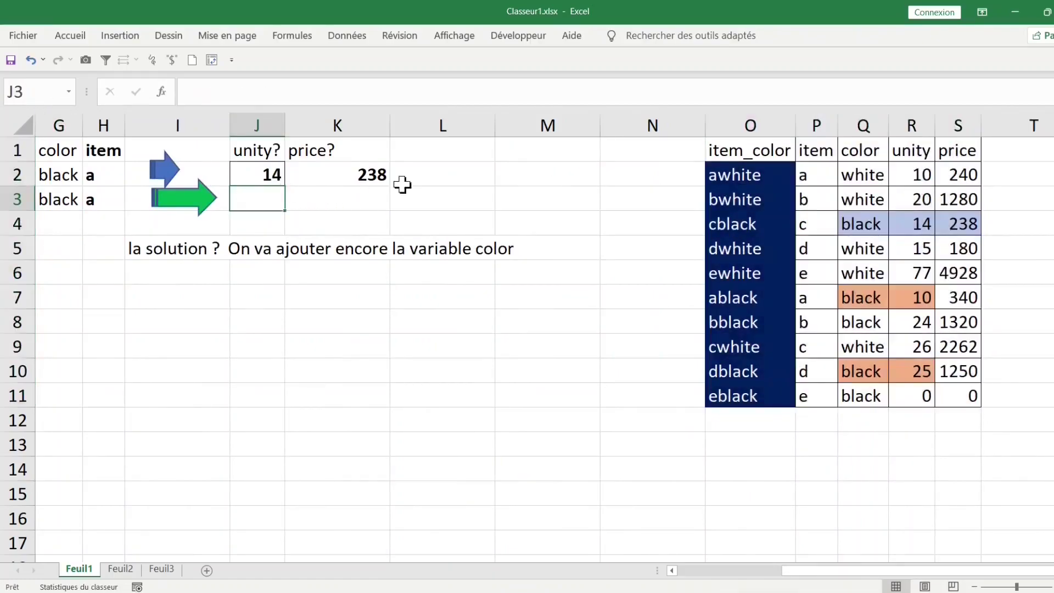
{"action": "left_click", "coordinate": [584, 121]}
{"action": "left_click_drag", "start_coordinate": [600, 117], "coordinate": [556, 125]}
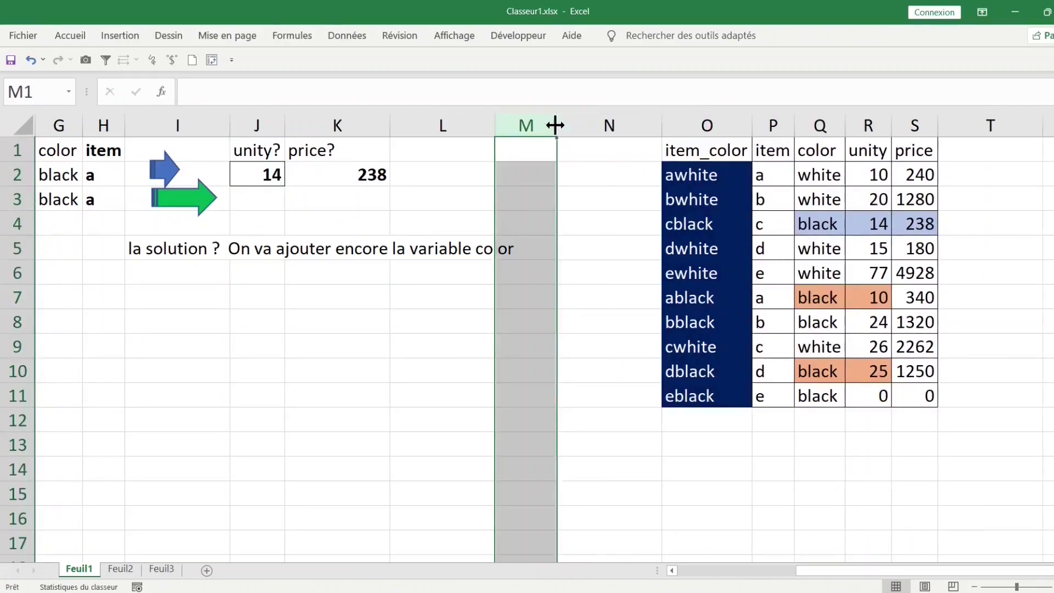
Step: Start a RECHERCHEV formula in J3 and open its function arguments, keeping the query cells and lookup table uncovered
{"action": "left_click", "coordinate": [445, 150]}
{"action": "key", "text": "Left"}
{"action": "key", "text": "Left"}
{"action": "key", "text": "Left"}
{"action": "key", "text": "Left"}
{"action": "key", "text": "Left"}
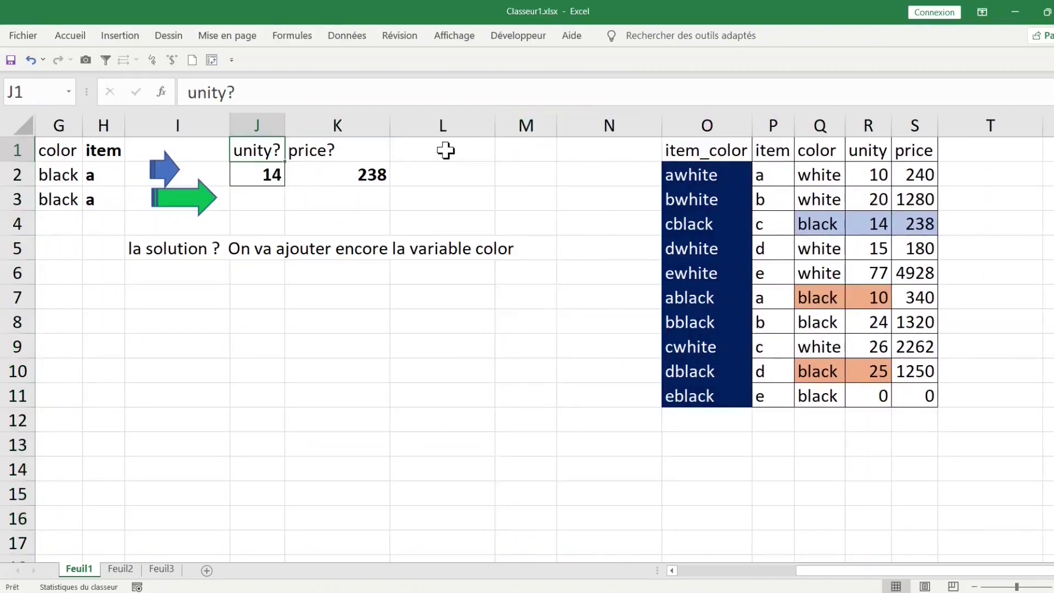
{"action": "left_click", "coordinate": [239, 198]}
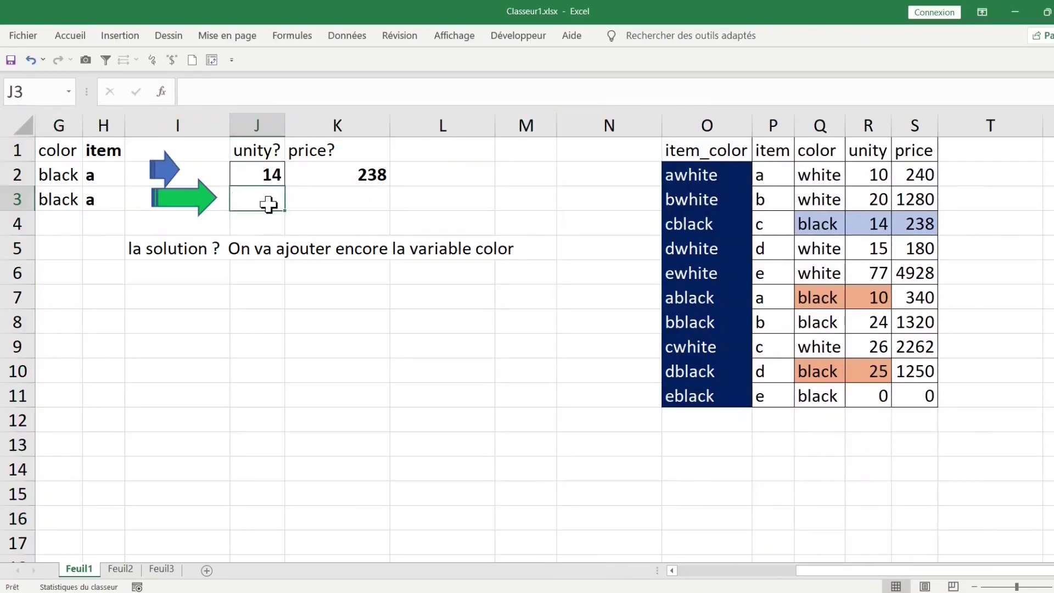
{"action": "type", "text": "=reche"}
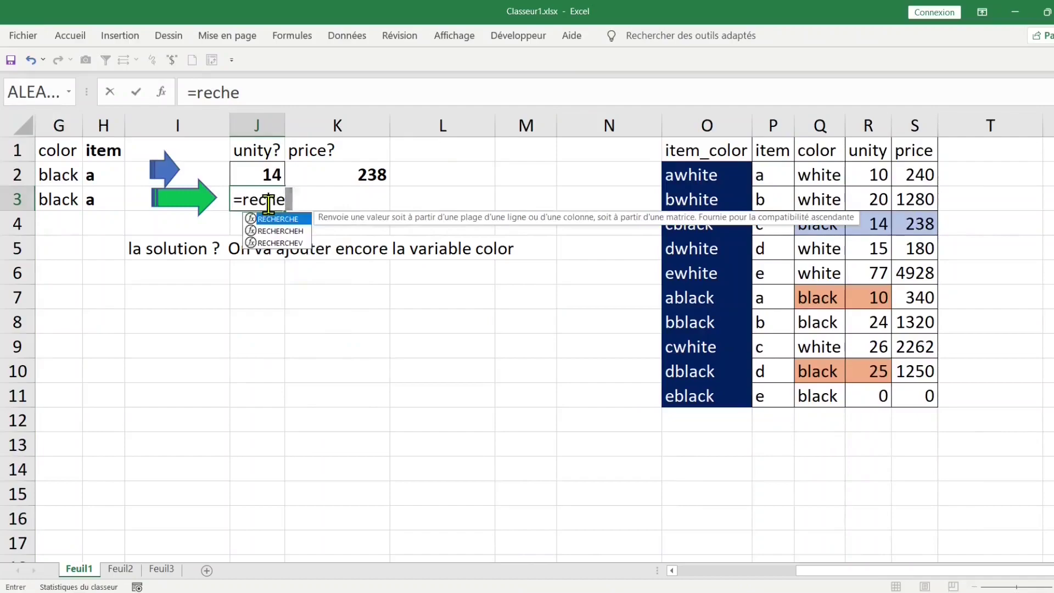
{"action": "key", "text": "Tab"}
{"action": "key", "text": "BackSpace"}
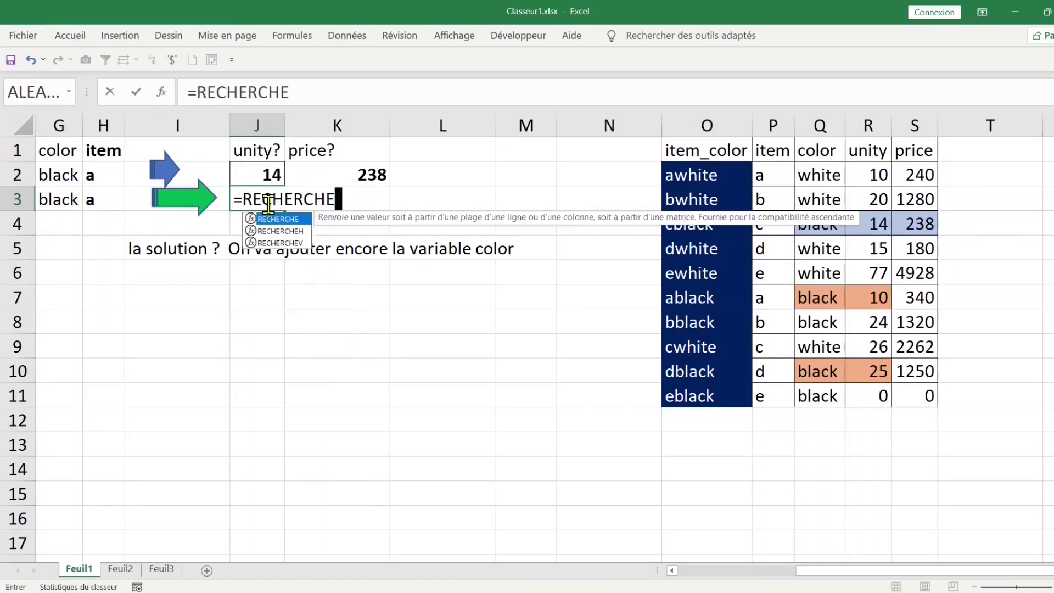
{"action": "type", "text": "v"}
{"action": "key", "text": "Tab"}
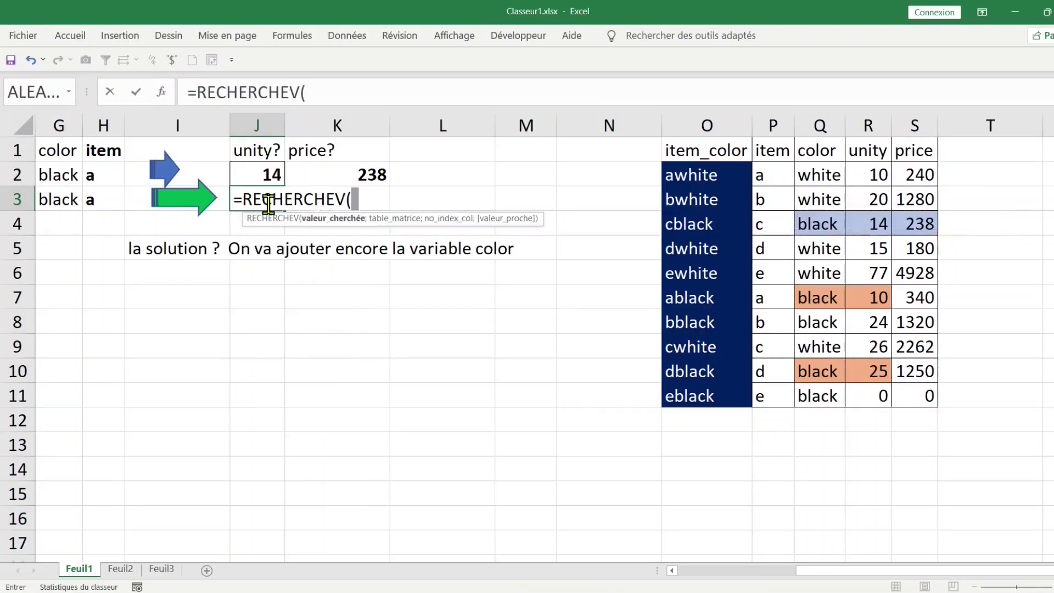
{"action": "key", "text": "ctrl+a"}
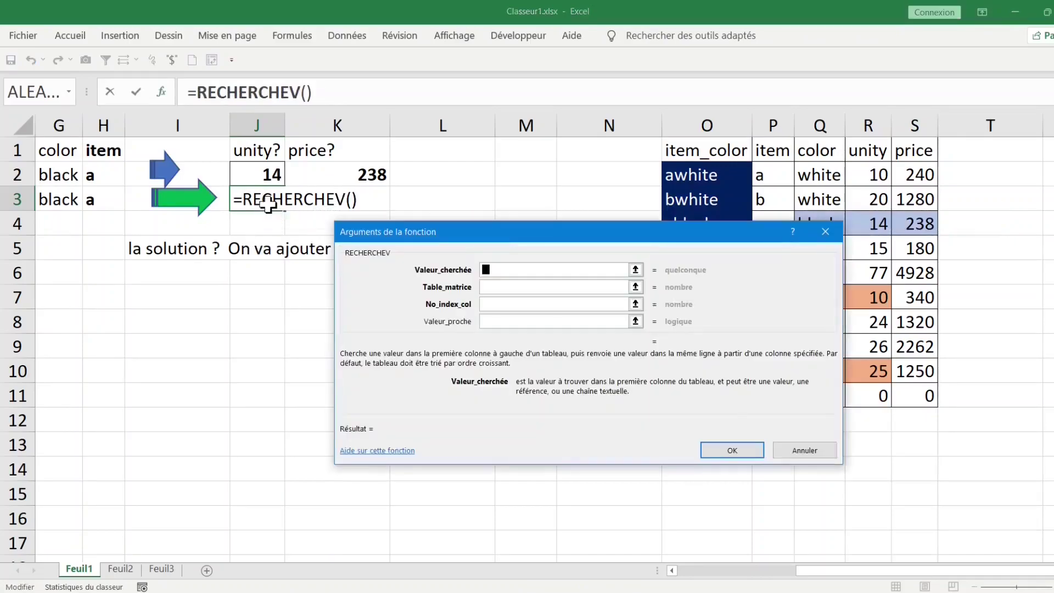
{"action": "left_click_drag", "start_coordinate": [654, 236], "coordinate": [331, 235]}
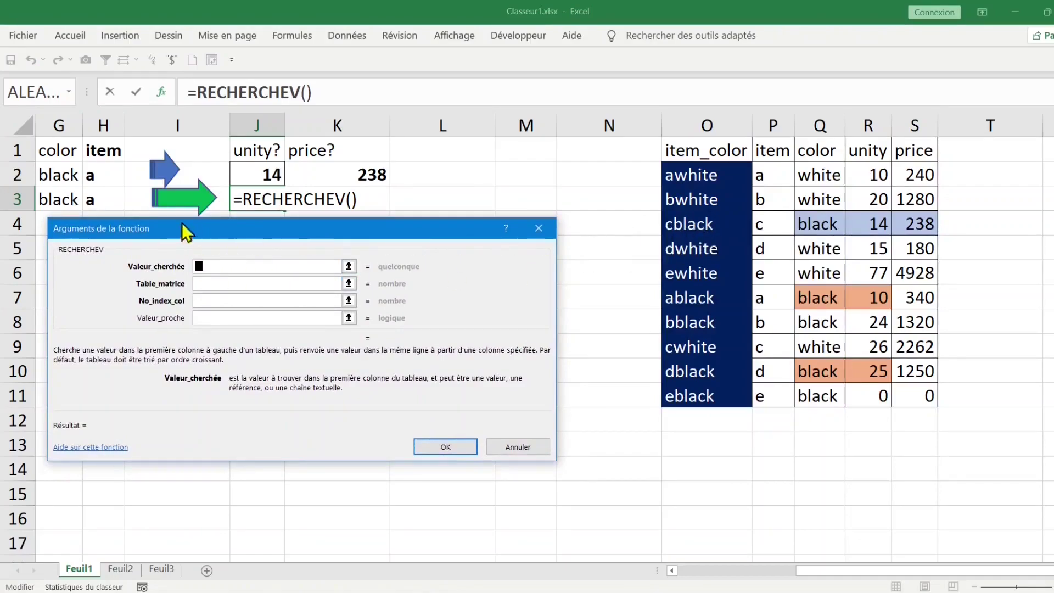
{"action": "left_click", "coordinate": [98, 199]}
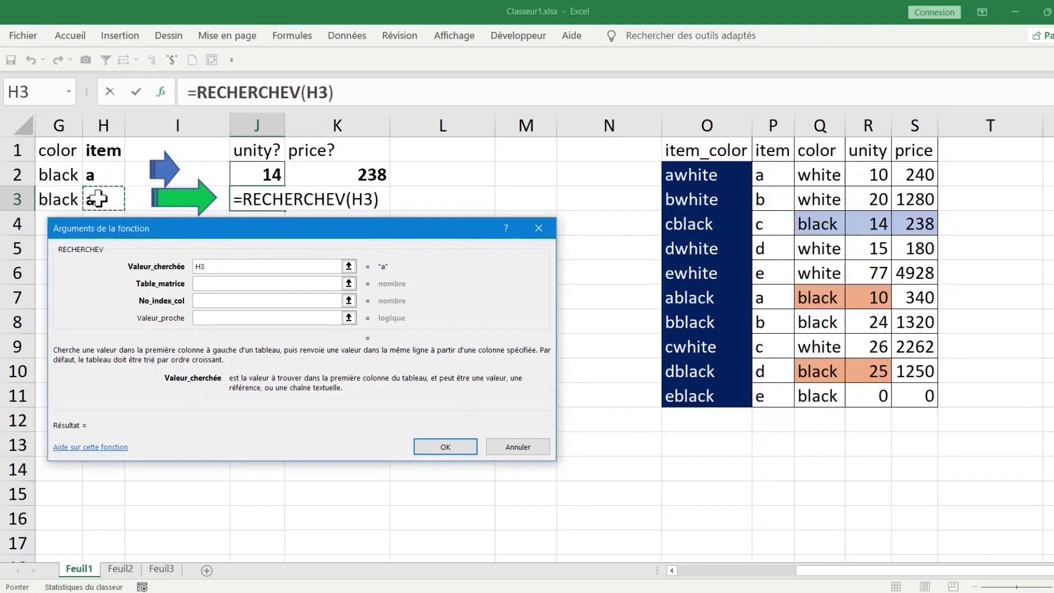
{"action": "type", "text": "&"}
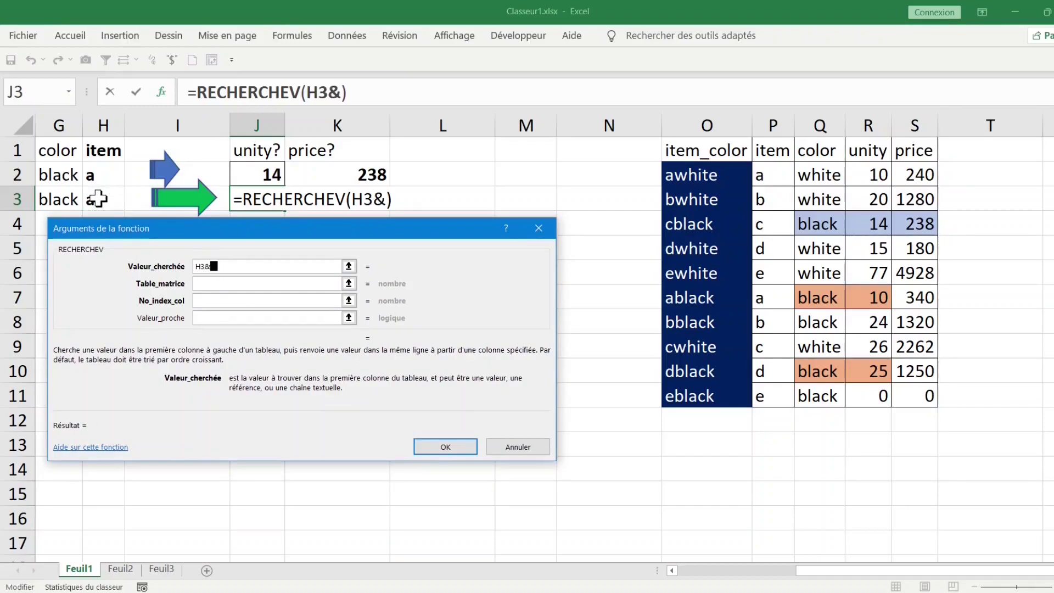
{"action": "left_click", "coordinate": [63, 201]}
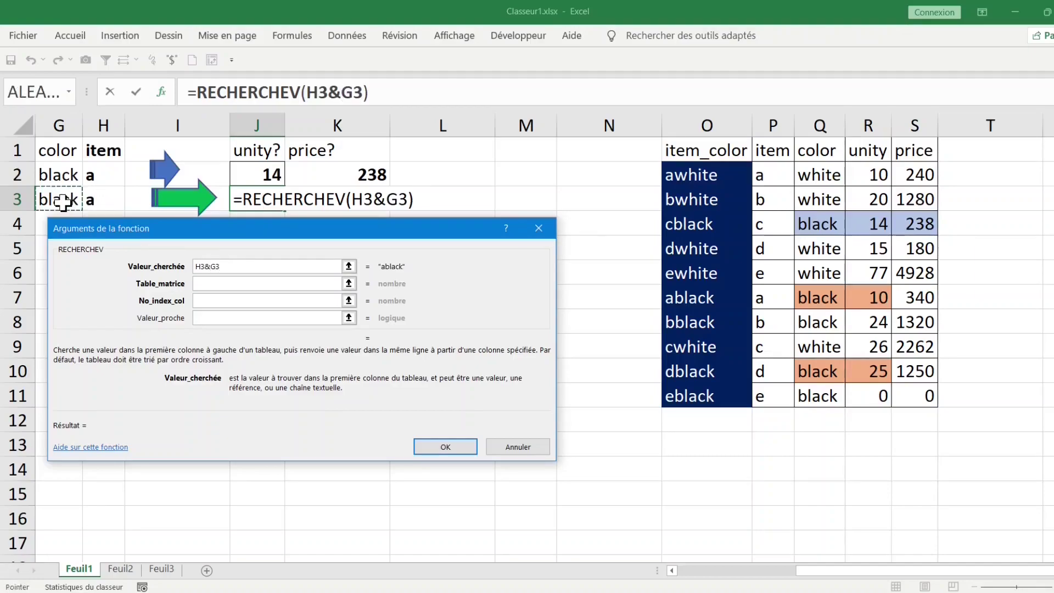
{"action": "key", "text": "F8"}
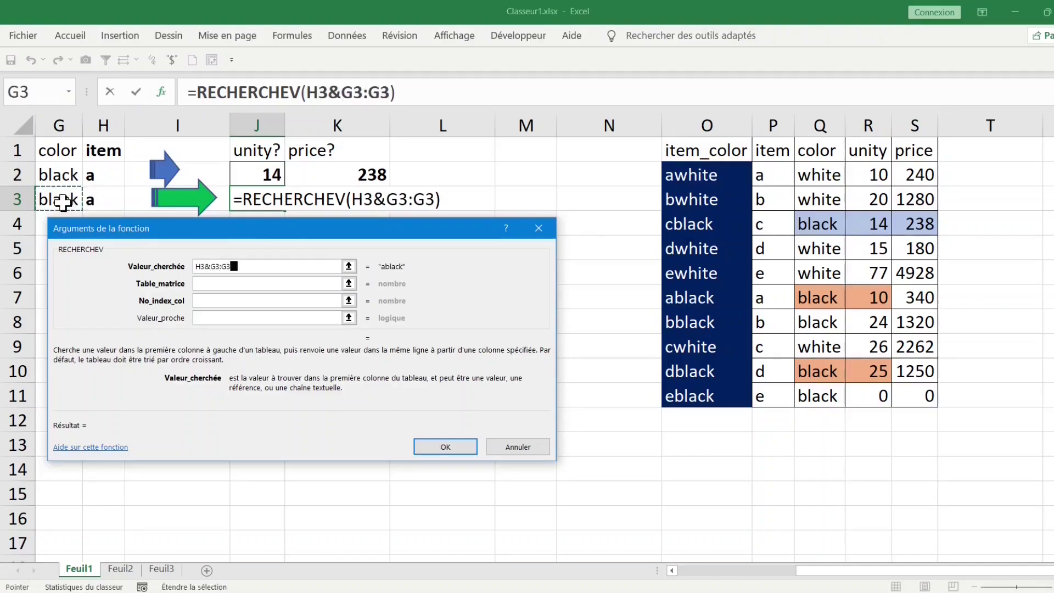
{"action": "key", "text": "BackSpace"}
{"action": "key", "text": "BackSpace"}
{"action": "key", "text": "BackSpace"}
{"action": "key", "text": "BackSpace"}
{"action": "key", "text": "BackSpace"}
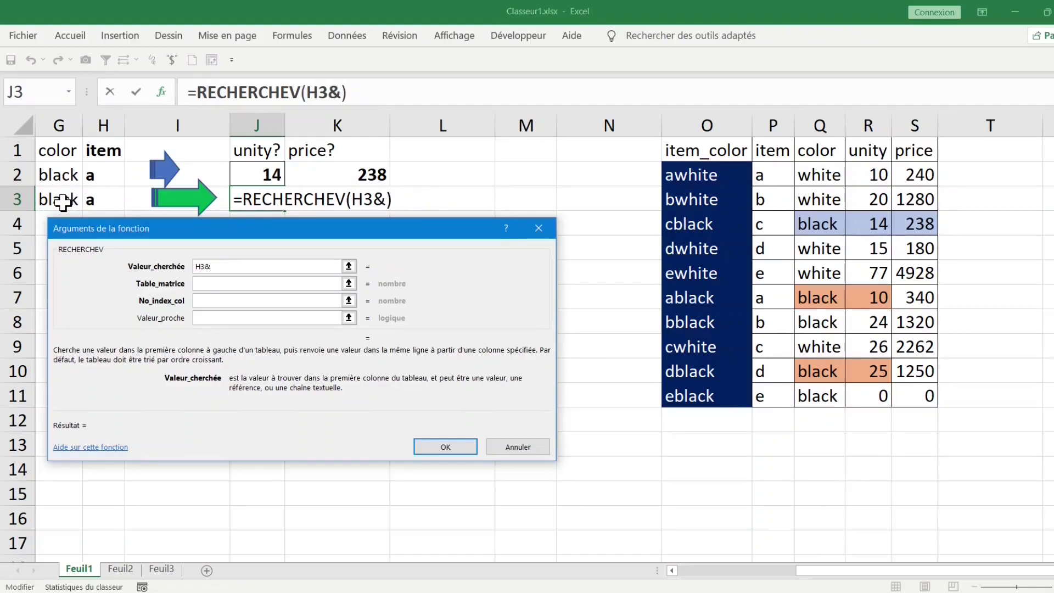
{"action": "left_click", "coordinate": [61, 201]}
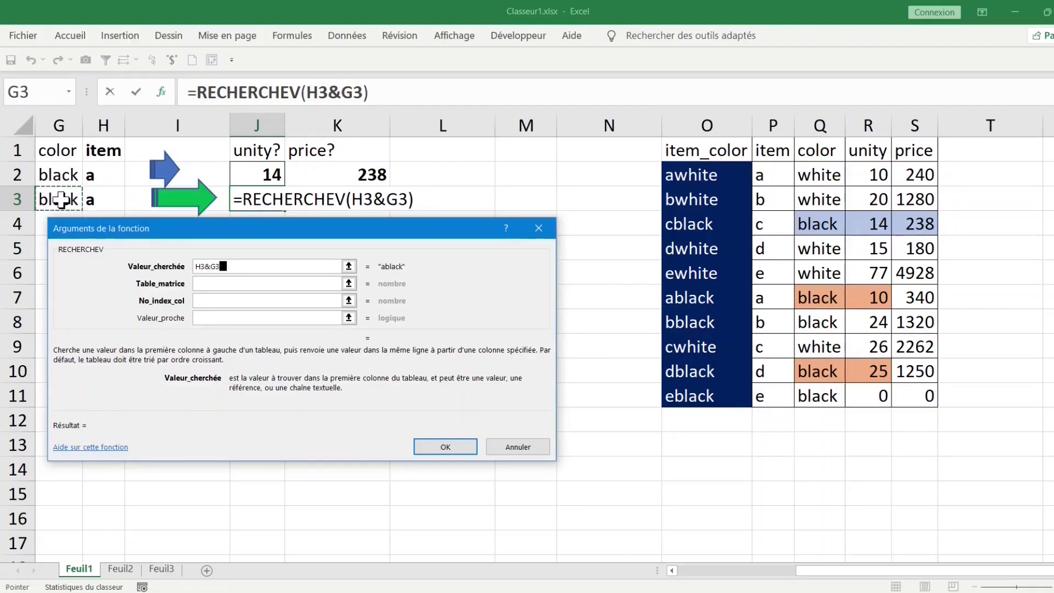
{"action": "type", "text": ";O1"}
{"action": "left_click_drag", "start_coordinate": [689, 147], "coordinate": [893, 399]}
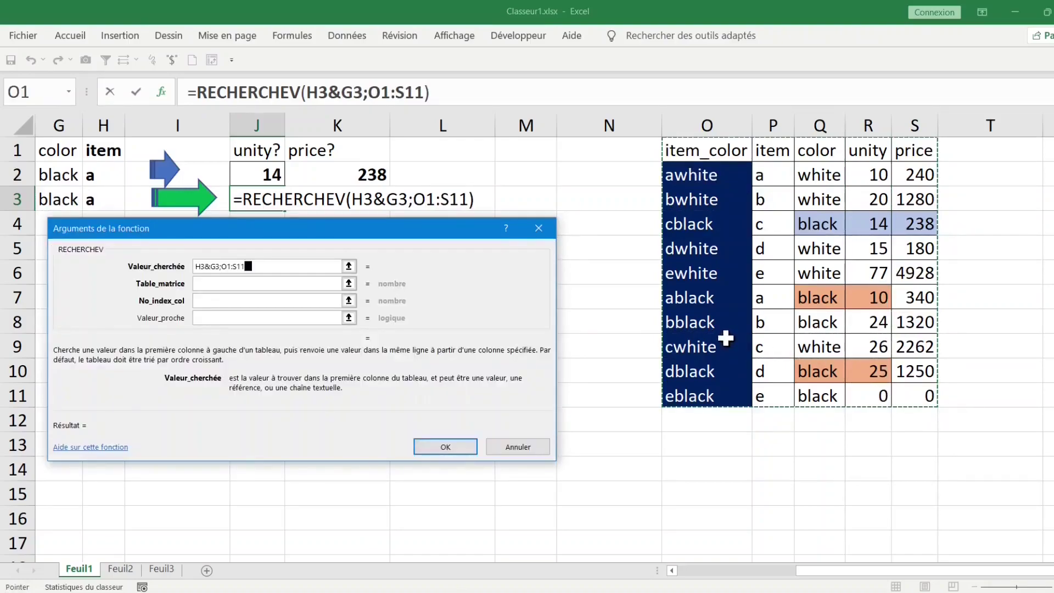
{"action": "key", "text": "BackSpace"}
{"action": "key", "text": "BackSpace"}
{"action": "key", "text": "BackSpace"}
{"action": "key", "text": "BackSpace"}
{"action": "key", "text": "BackSpace"}
{"action": "key", "text": "BackSpace"}
{"action": "key", "text": "BackSpace"}
{"action": "key", "text": "BackSpace"}
{"action": "key", "text": "BackSpace"}
{"action": "key", "text": "BackSpace"}
{"action": "key", "text": "BackSpace"}
{"action": "key", "text": "BackSpace"}
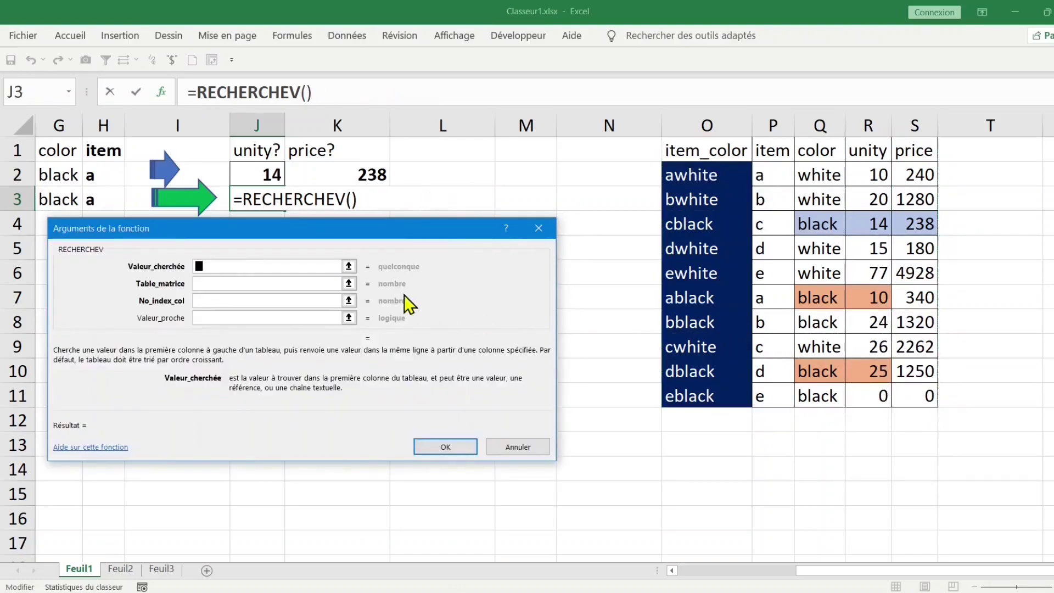
Step: Set the RECHERCHEV lookup value to H3&G3 and its table array to the absolute range $O$1:$S$11
{"action": "left_click", "coordinate": [105, 201]}
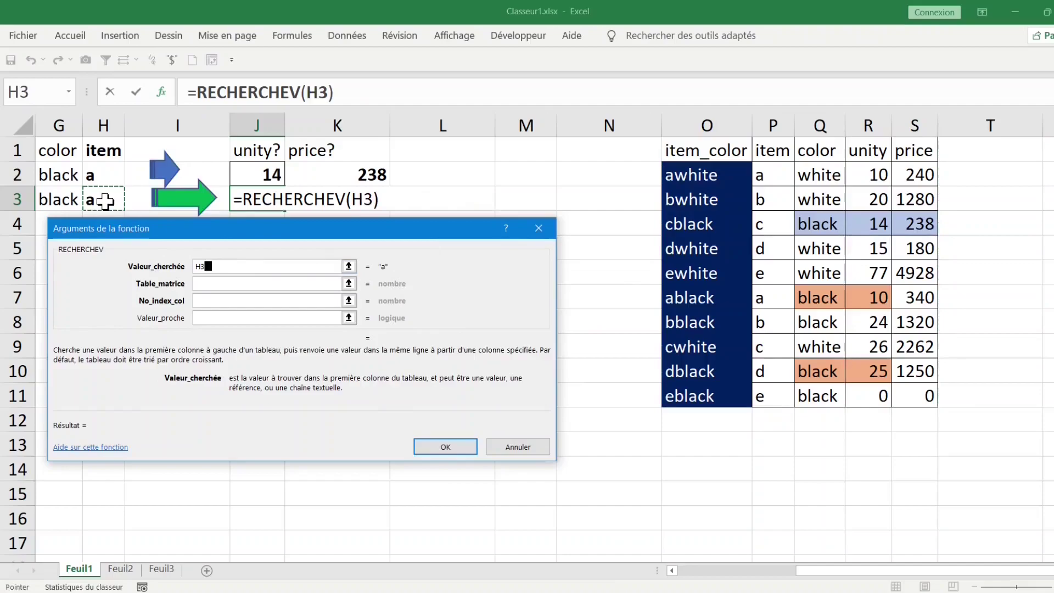
{"action": "type", "text": "&"}
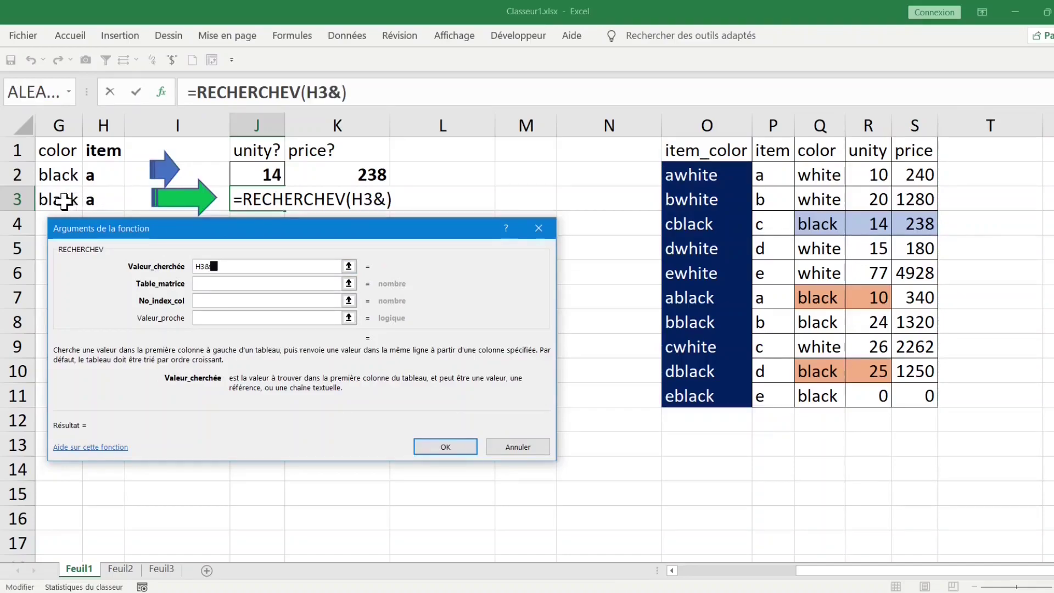
{"action": "left_click", "coordinate": [55, 201]}
{"action": "left_click", "coordinate": [212, 283]}
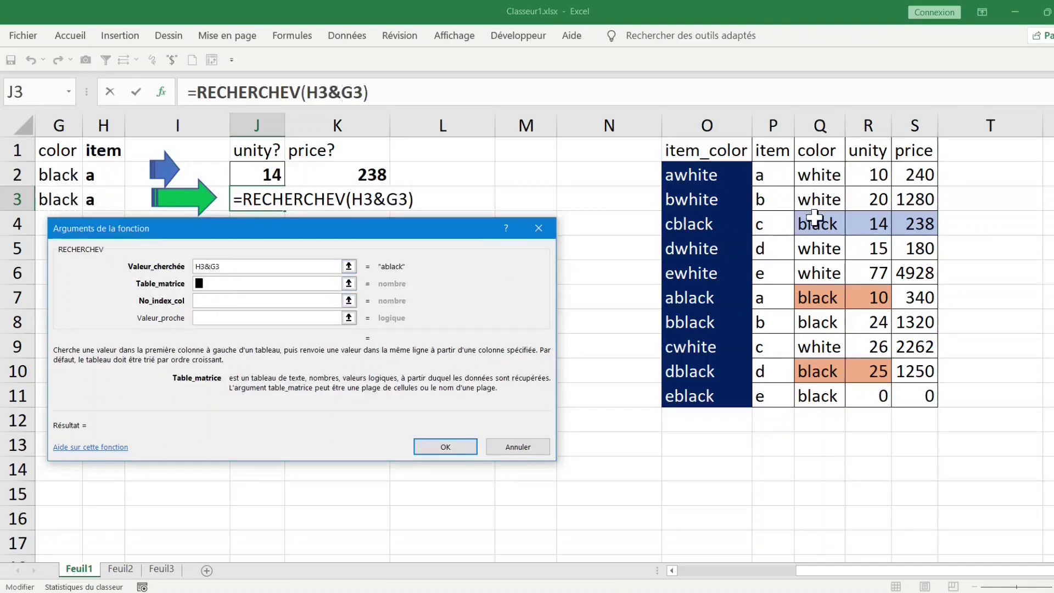
{"action": "left_click_drag", "start_coordinate": [694, 152], "coordinate": [915, 397]}
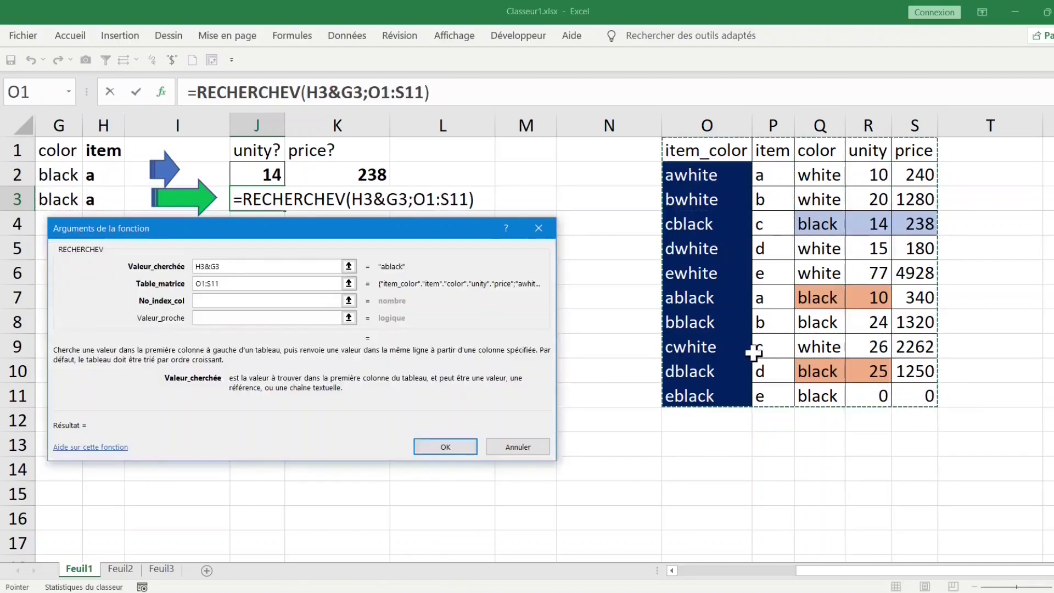
{"action": "key", "text": "F4"}
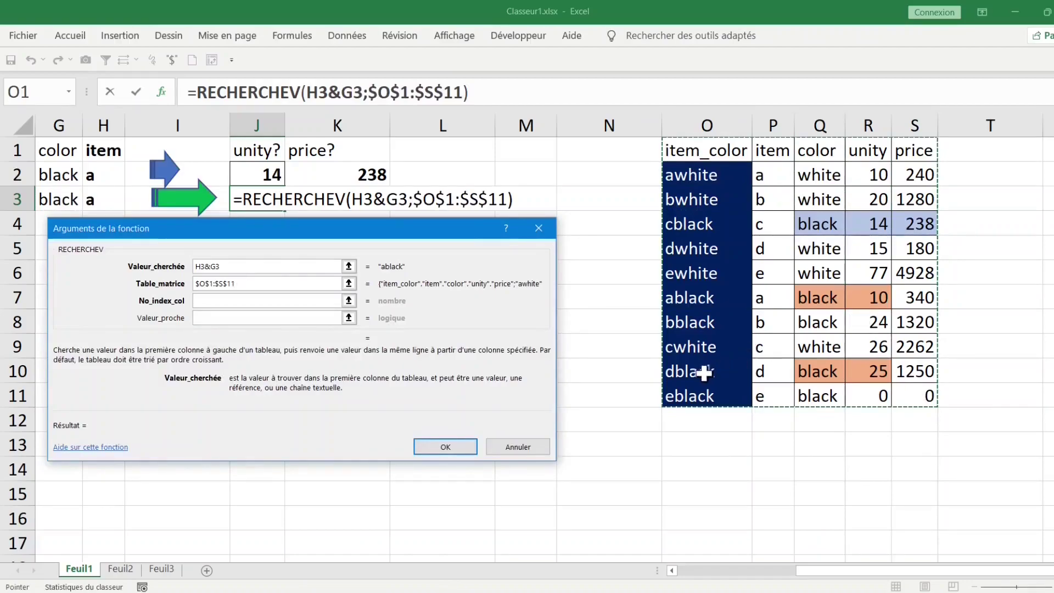
Step: Return column 4 of the table with exact match 0, and enter the completed RECHERCHEV formula in J3
{"action": "left_click", "coordinate": [230, 300]}
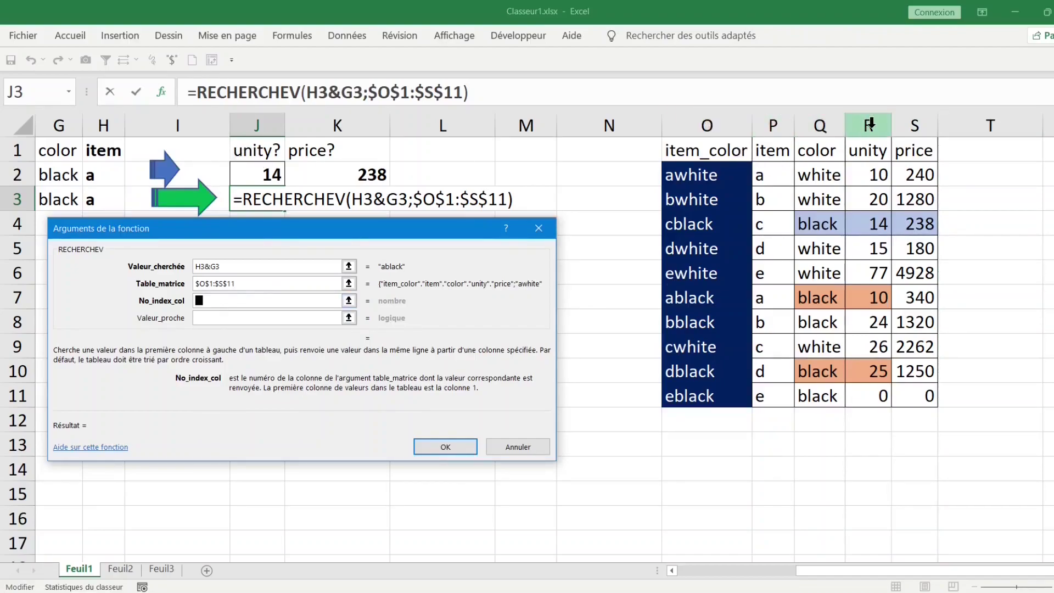
{"action": "type", "text": "4"}
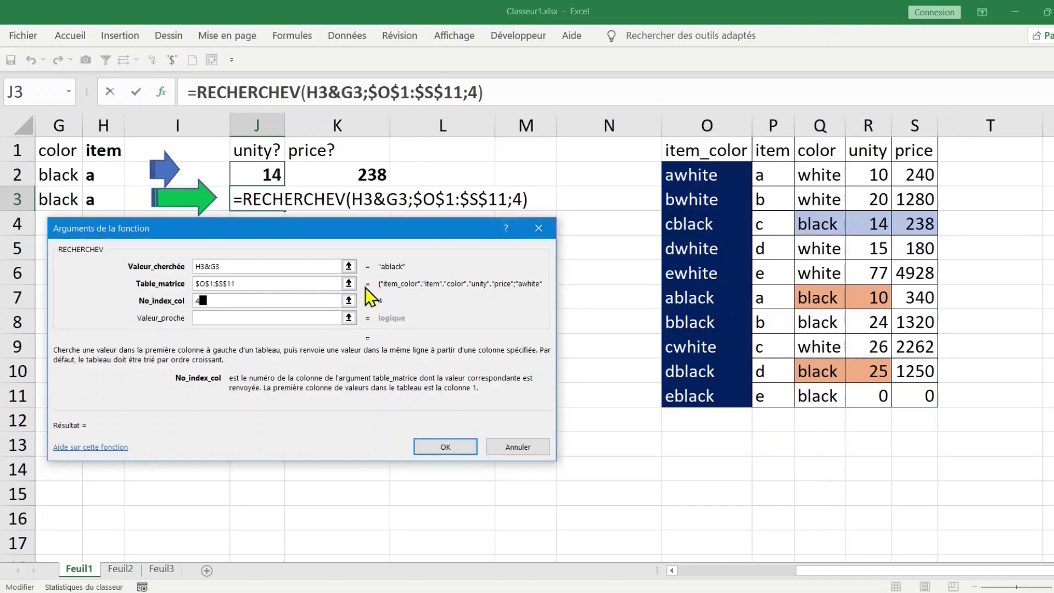
{"action": "left_click", "coordinate": [212, 317]}
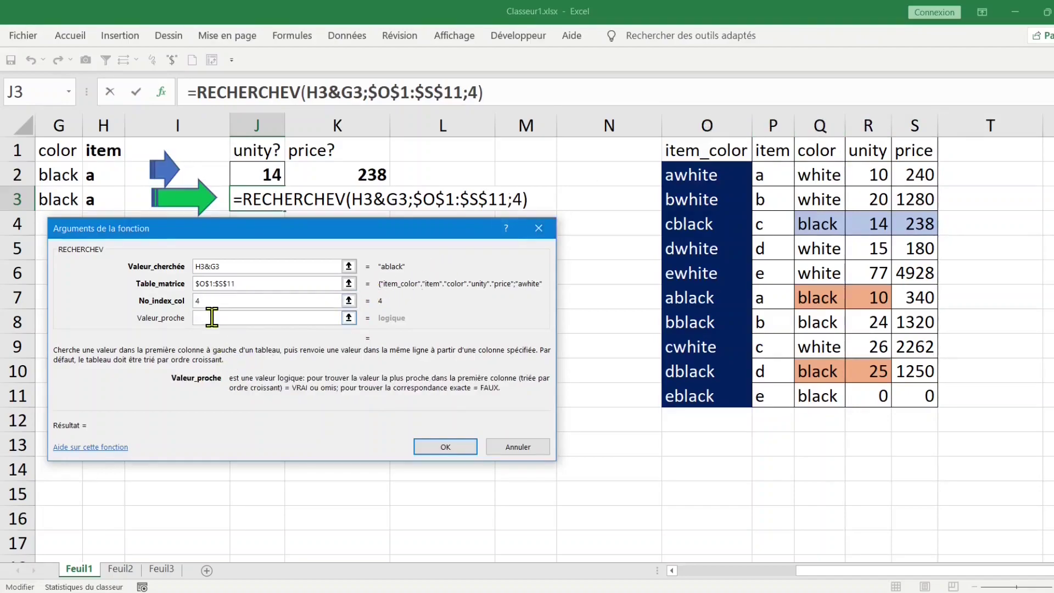
{"action": "type", "text": "0"}
{"action": "key", "text": "Return"}
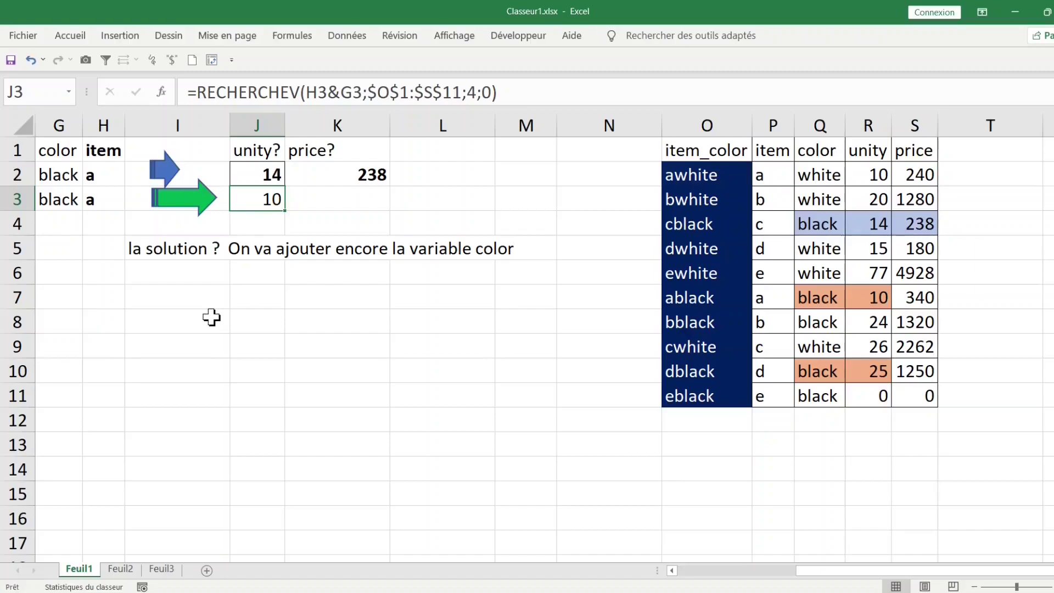
Step: Start a RECHERCHEV formula in K3 with lookup value H3&G3 and the absolute table range $O$1:$S$11
{"action": "left_click", "coordinate": [348, 197]}
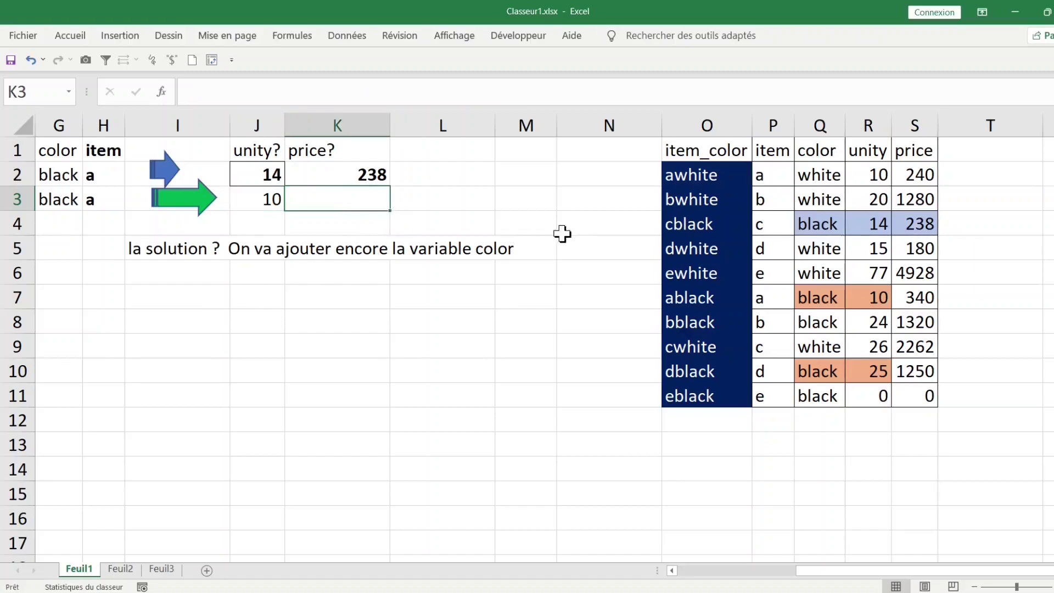
{"action": "type", "text": "=recherchev"}
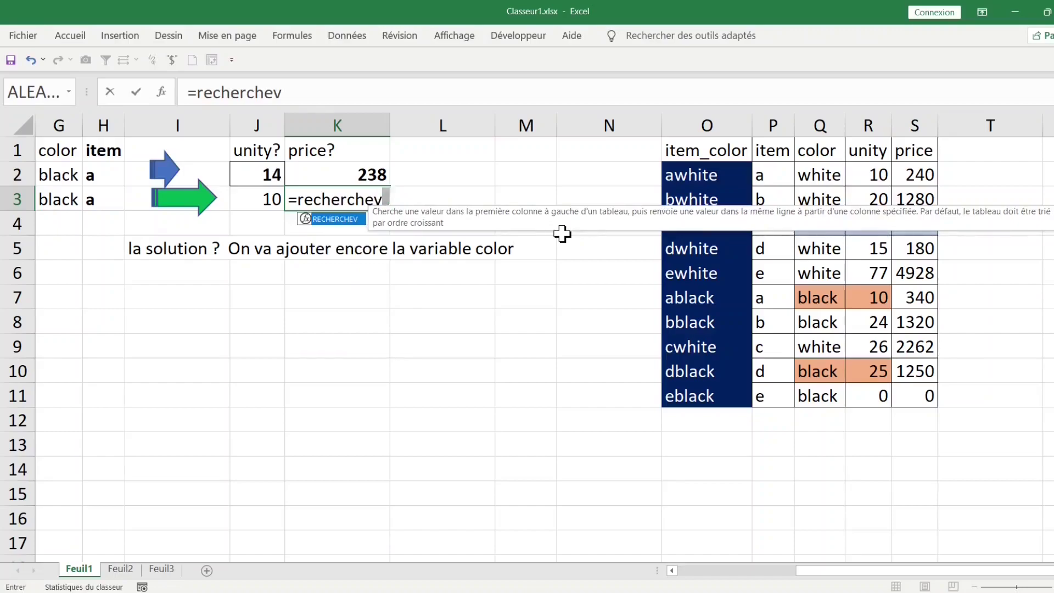
{"action": "key", "text": "Tab"}
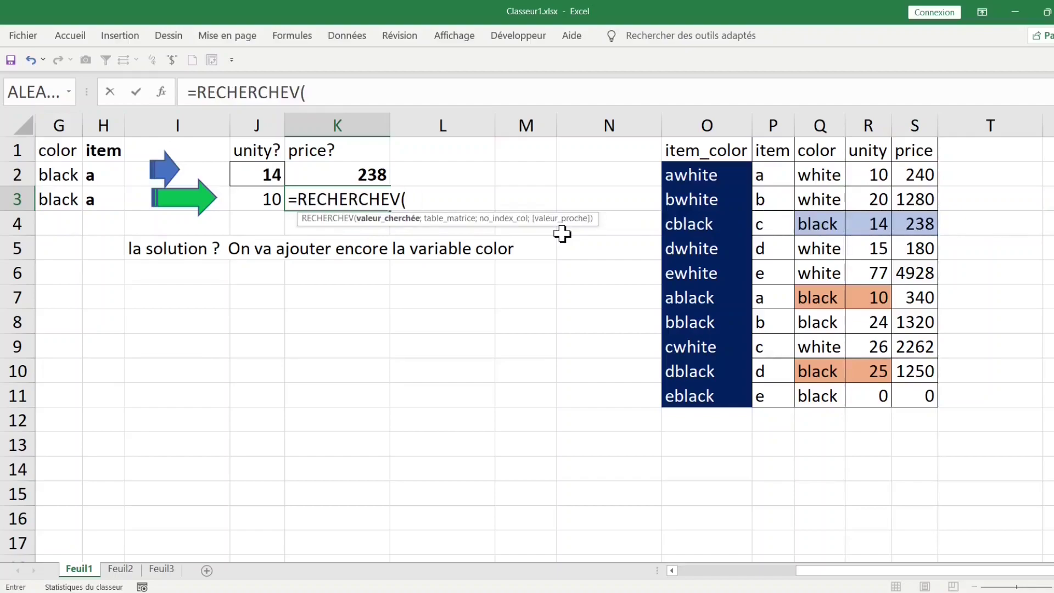
{"action": "left_click", "coordinate": [91, 195]}
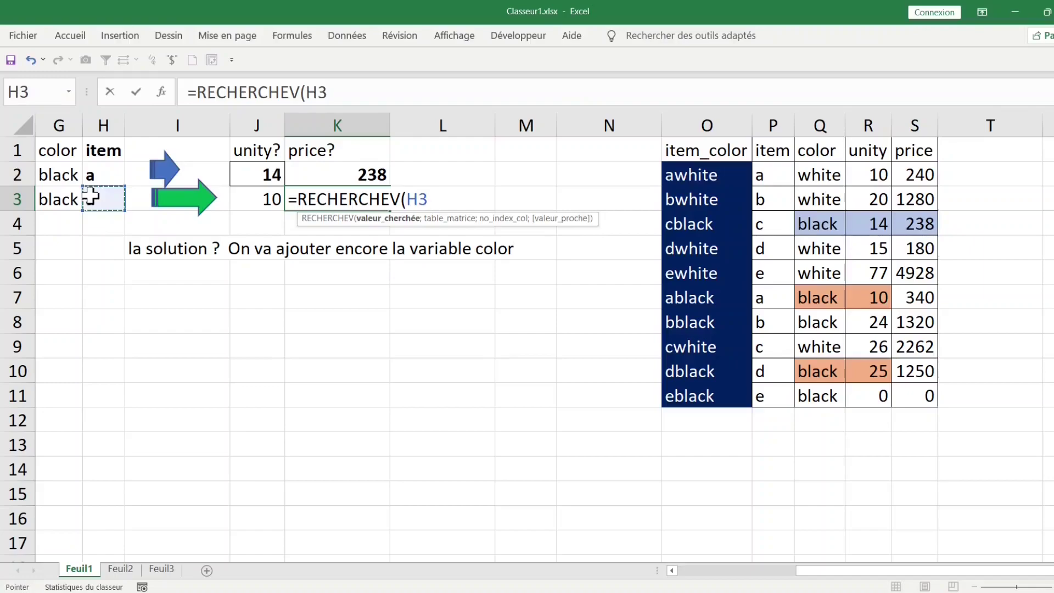
{"action": "type", "text": "&"}
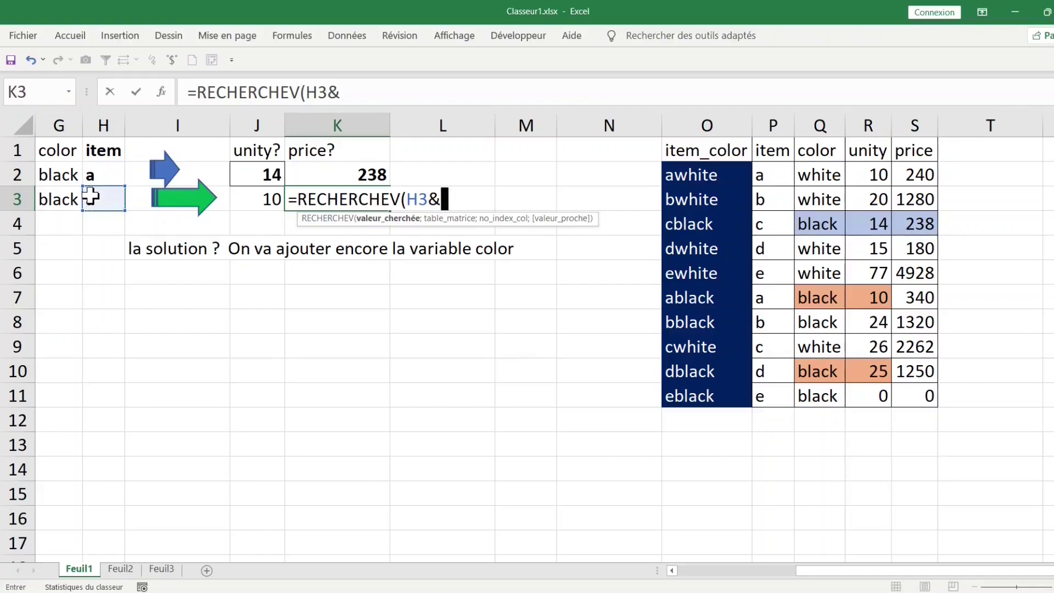
{"action": "left_click", "coordinate": [60, 200]}
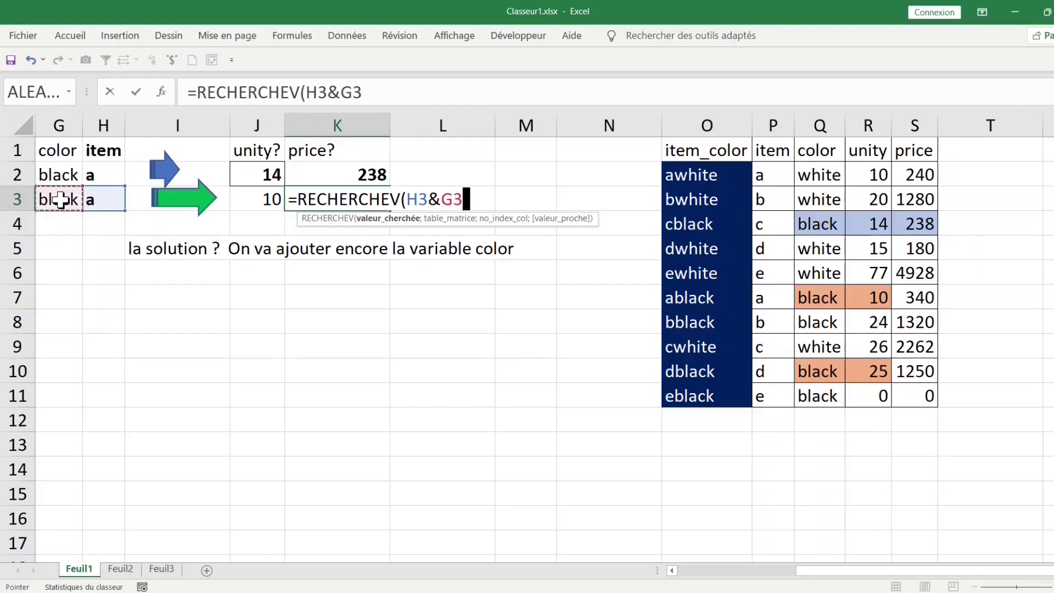
{"action": "type", "text": ";"}
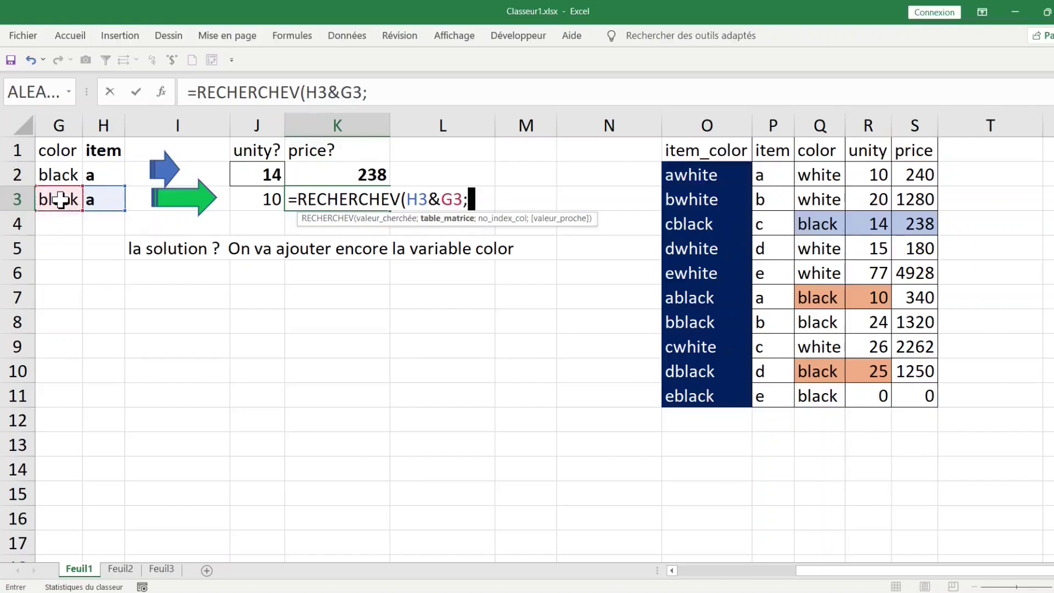
{"action": "left_click_drag", "start_coordinate": [706, 149], "coordinate": [900, 403]}
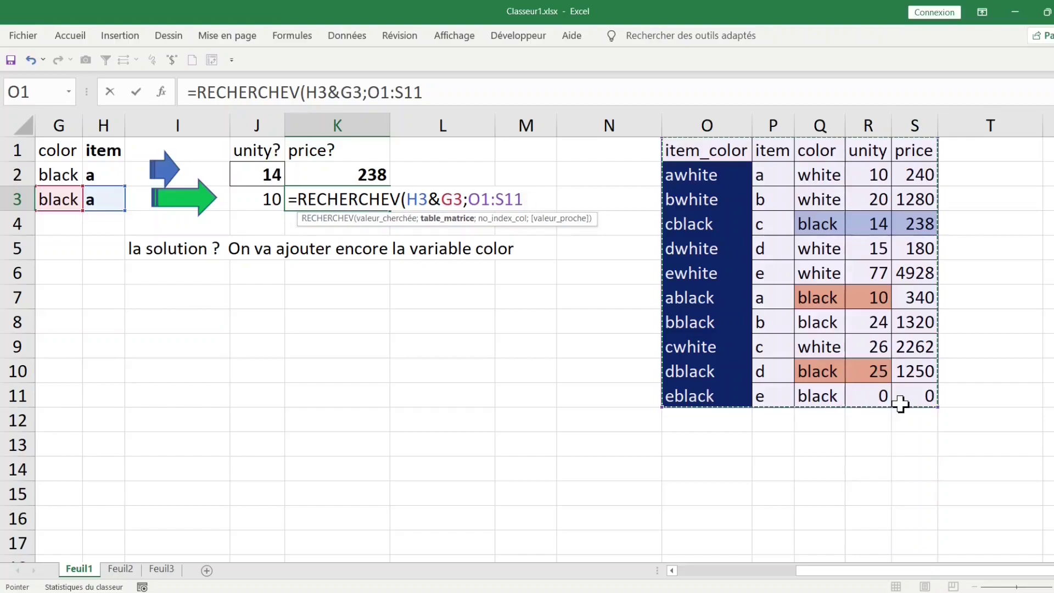
{"action": "key", "text": "F4"}
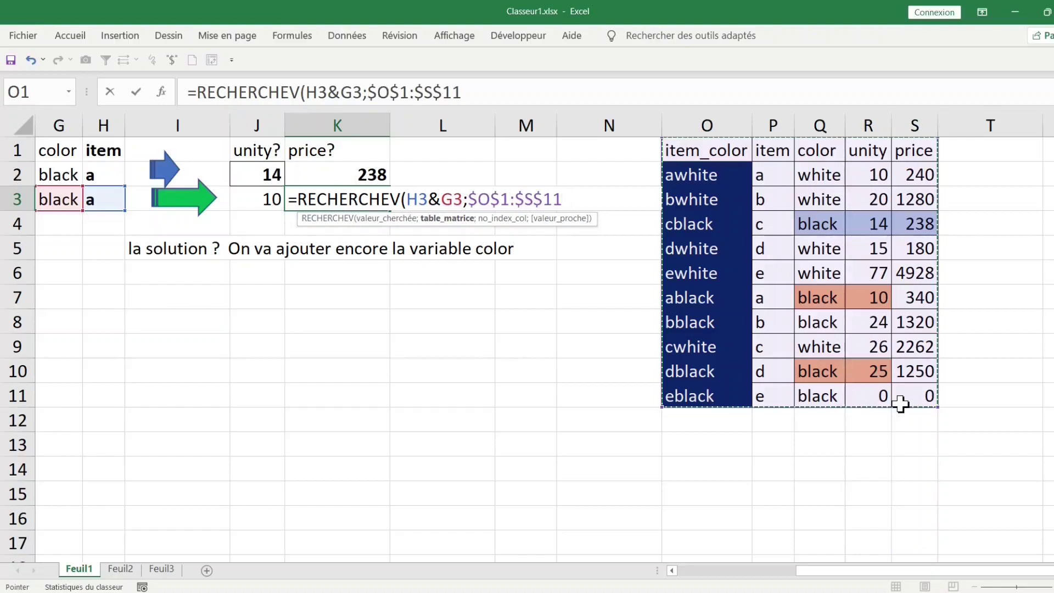
{"action": "type", "text": ";"}
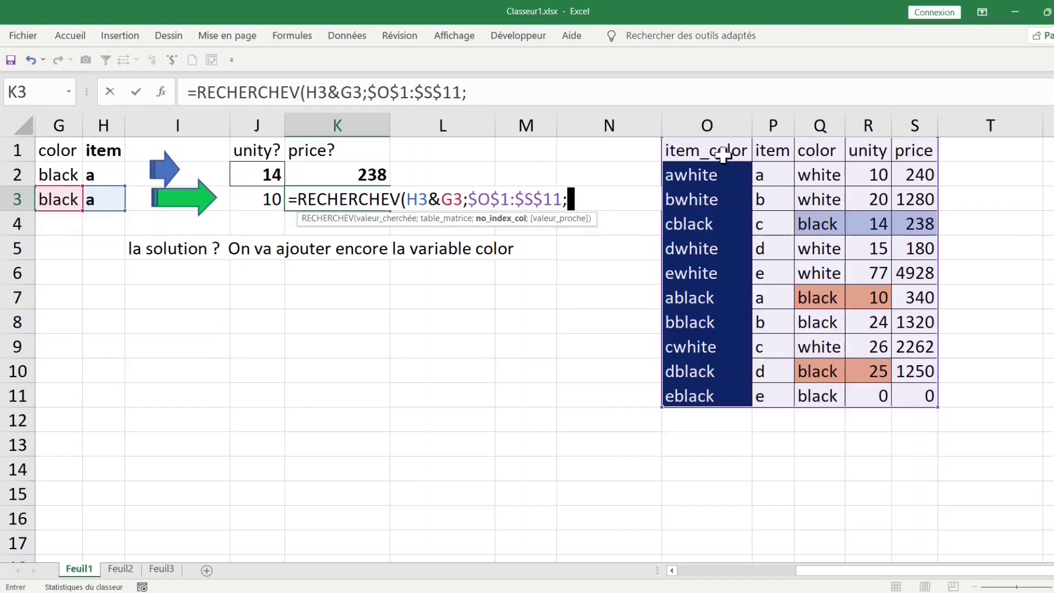
Step: Count the table columns up to price, set the column index to 5 with exact match 0, and enter the K3 formula
{"action": "left_click", "coordinate": [707, 120]}
{"action": "left_click", "coordinate": [772, 122]}
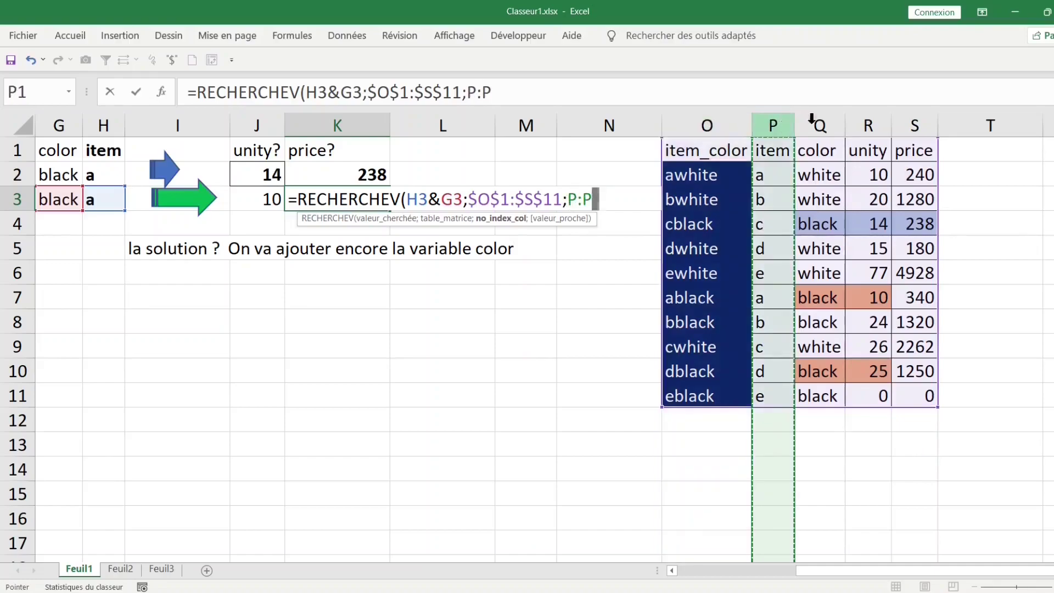
{"action": "left_click", "coordinate": [818, 120]}
{"action": "left_click", "coordinate": [911, 118]}
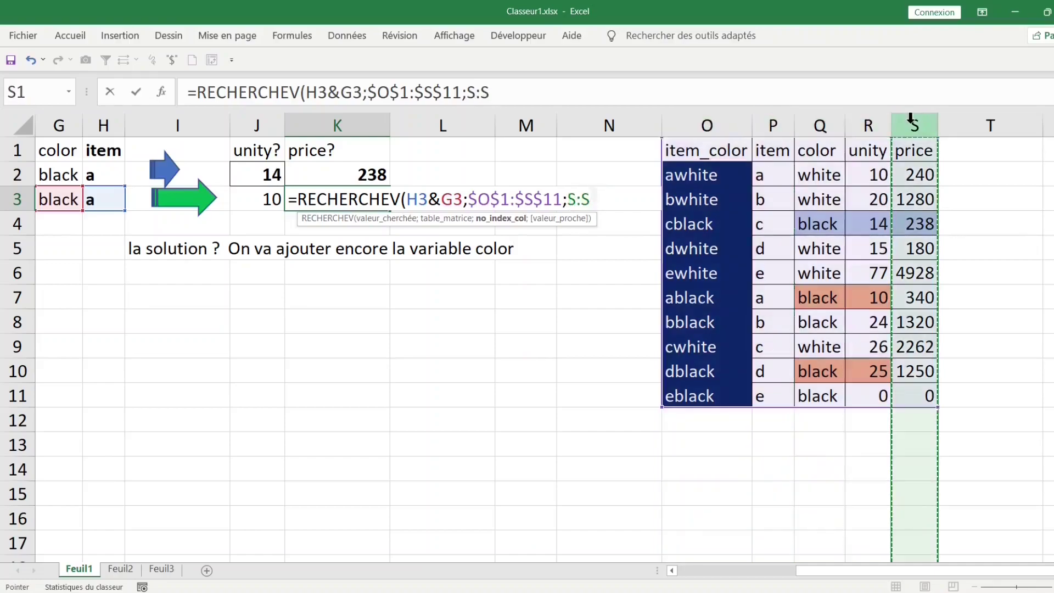
{"action": "left_click_drag", "start_coordinate": [467, 92], "coordinate": [496, 91]}
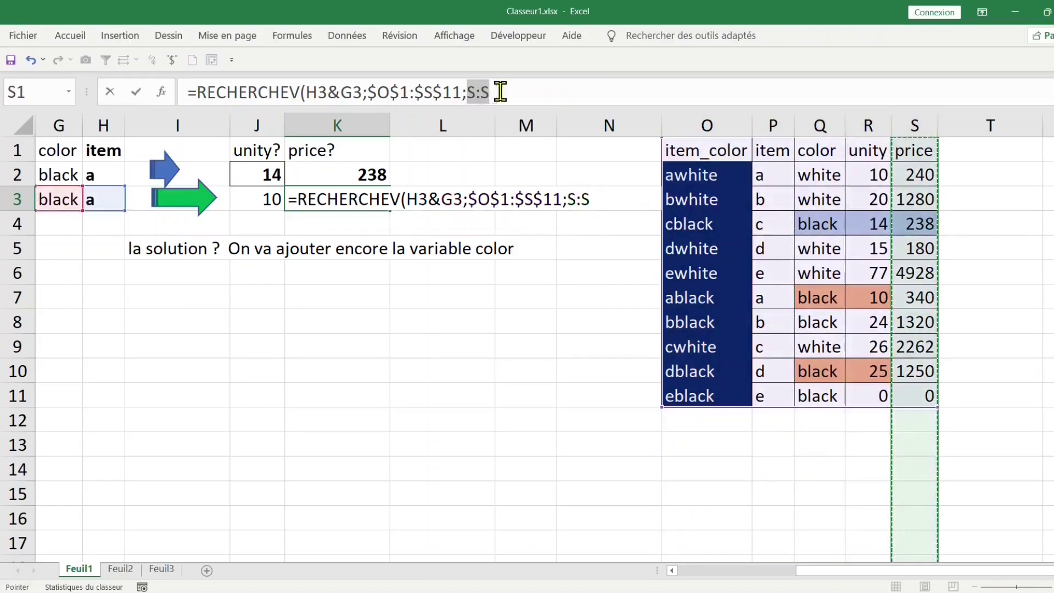
{"action": "type", "text": "5"}
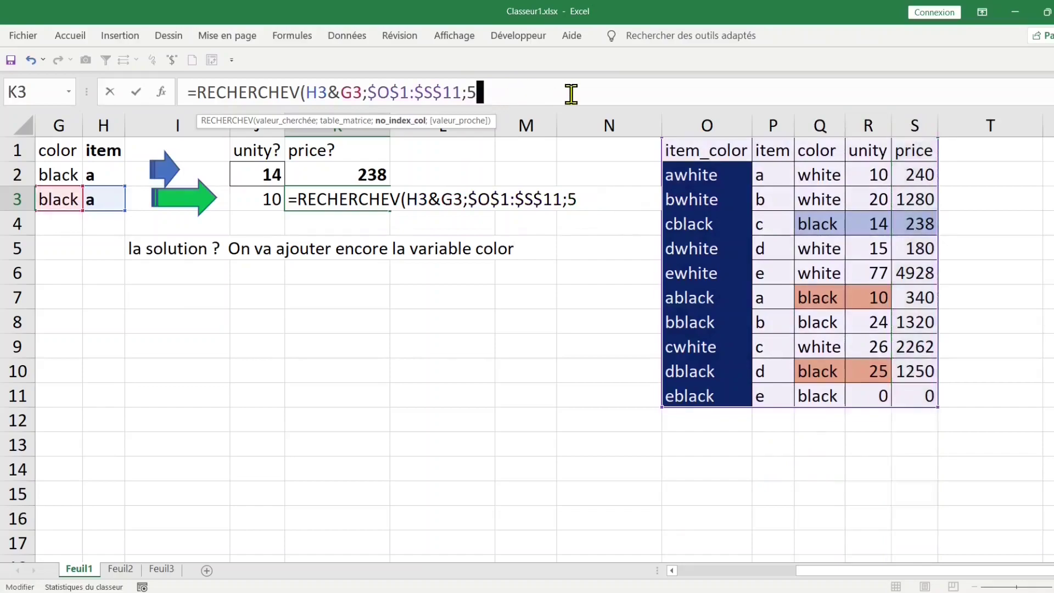
{"action": "type", "text": ";0"}
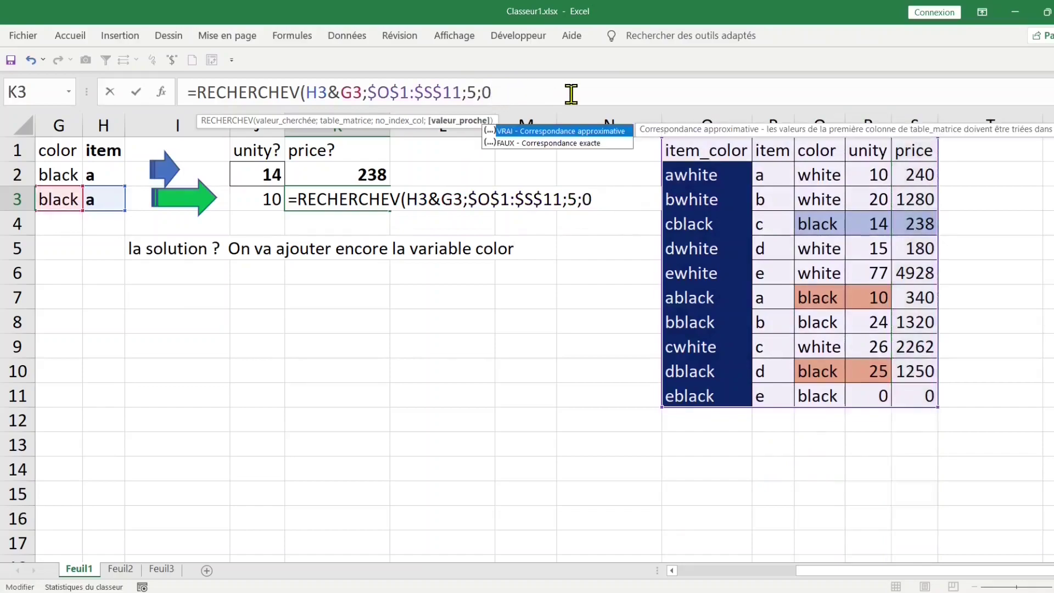
{"action": "type", "text": ")"}
{"action": "key", "text": "Return"}
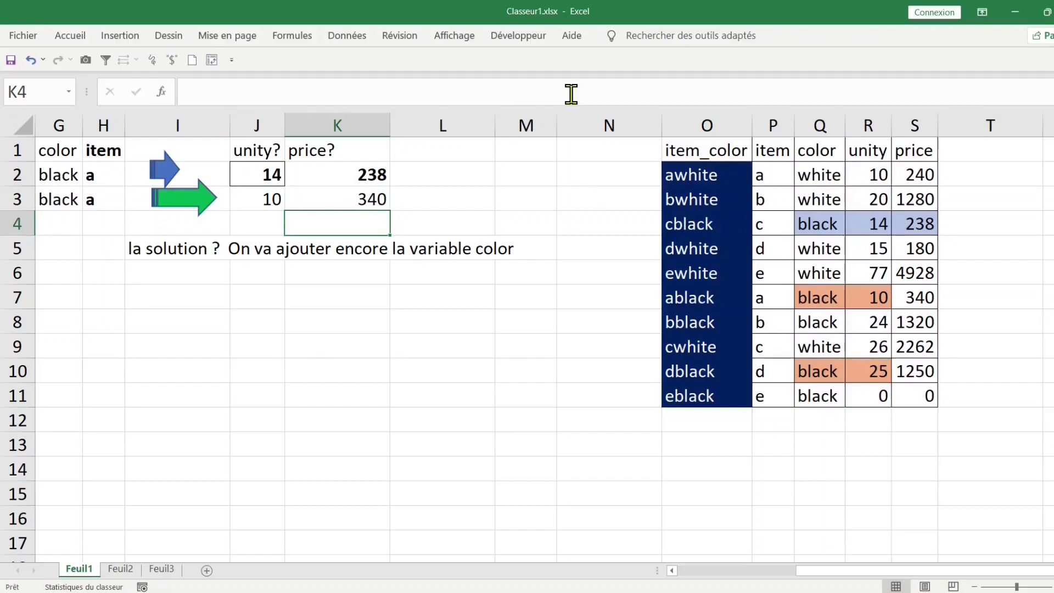
Step: Review the unity and price formulas in J3 and K3
{"action": "left_click", "coordinate": [348, 196]}
{"action": "left_click", "coordinate": [249, 198]}
{"action": "left_click", "coordinate": [345, 198]}
{"action": "left_click", "coordinate": [270, 197]}
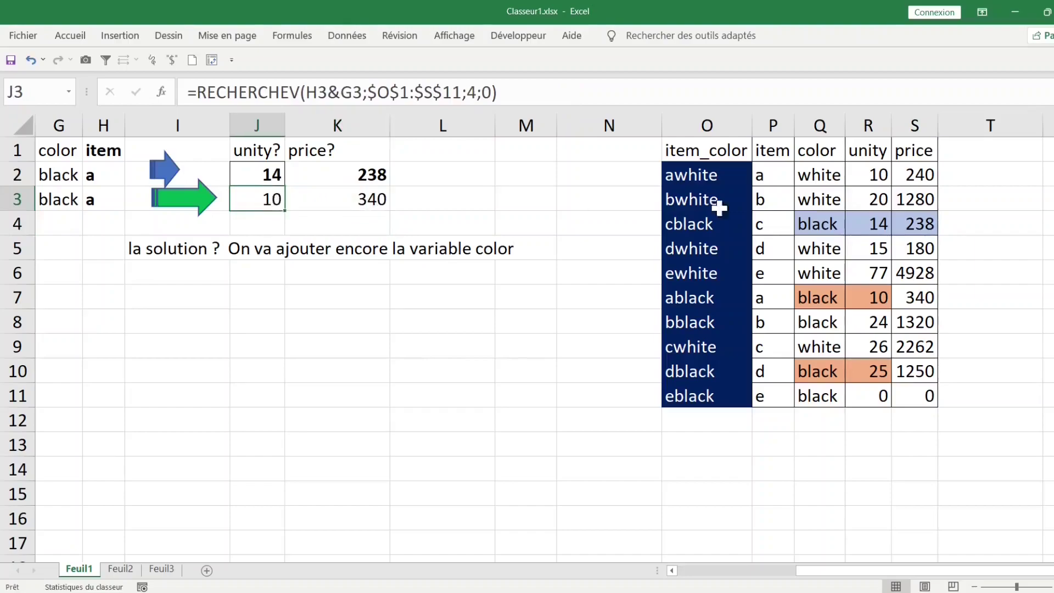
Step: Test the lookup by setting the item in H3 to c, and compare J3:K3 with the table's black item c row
{"action": "left_click", "coordinate": [771, 224]}
{"action": "left_click", "coordinate": [114, 202]}
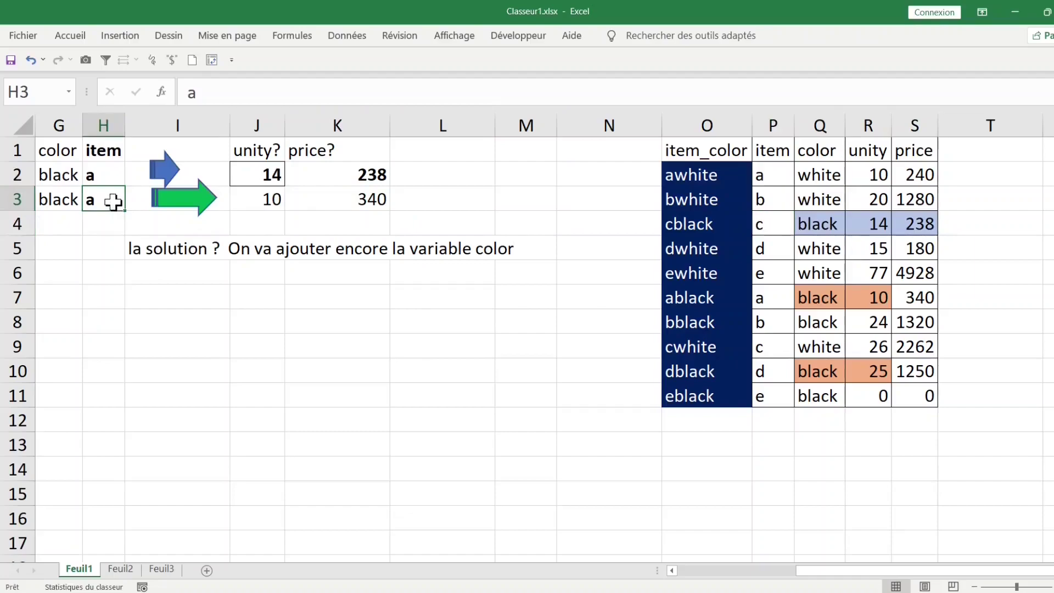
{"action": "type", "text": "c"}
{"action": "key", "text": "Return"}
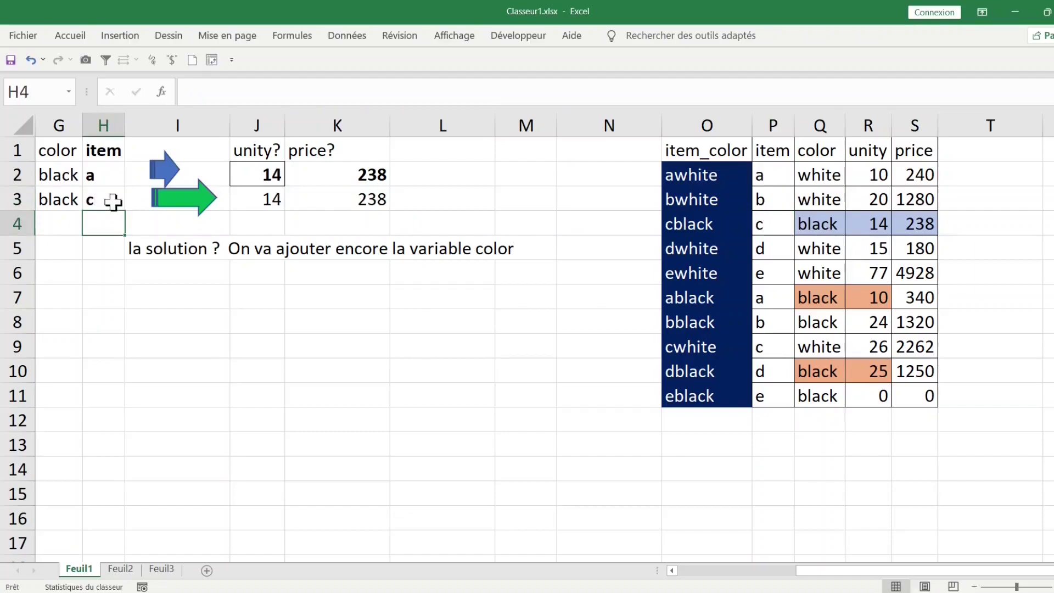
{"action": "left_click_drag", "start_coordinate": [762, 222], "coordinate": [913, 222]}
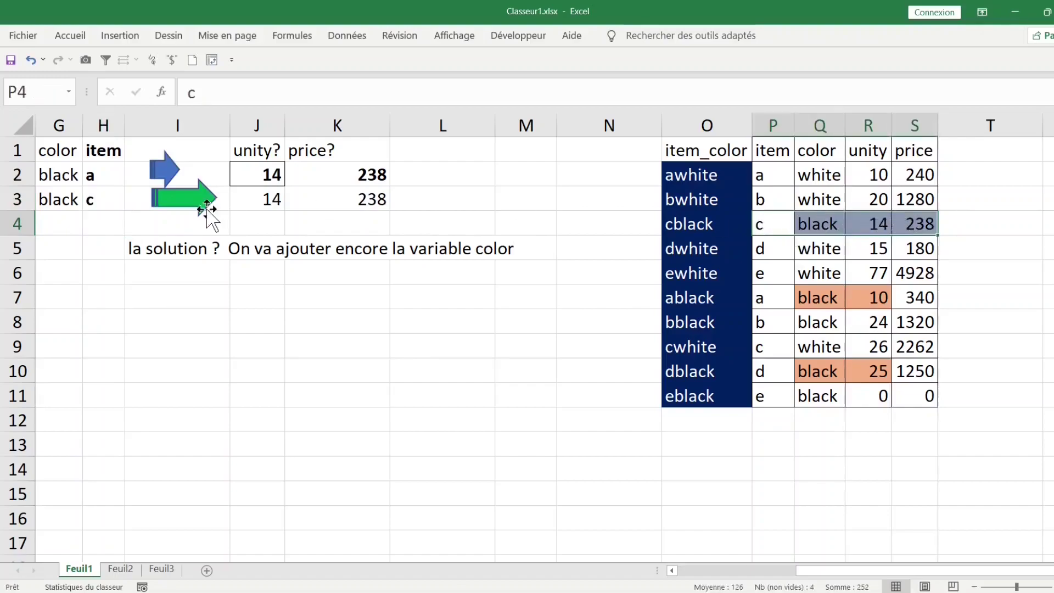
{"action": "left_click_drag", "start_coordinate": [239, 201], "coordinate": [336, 205]}
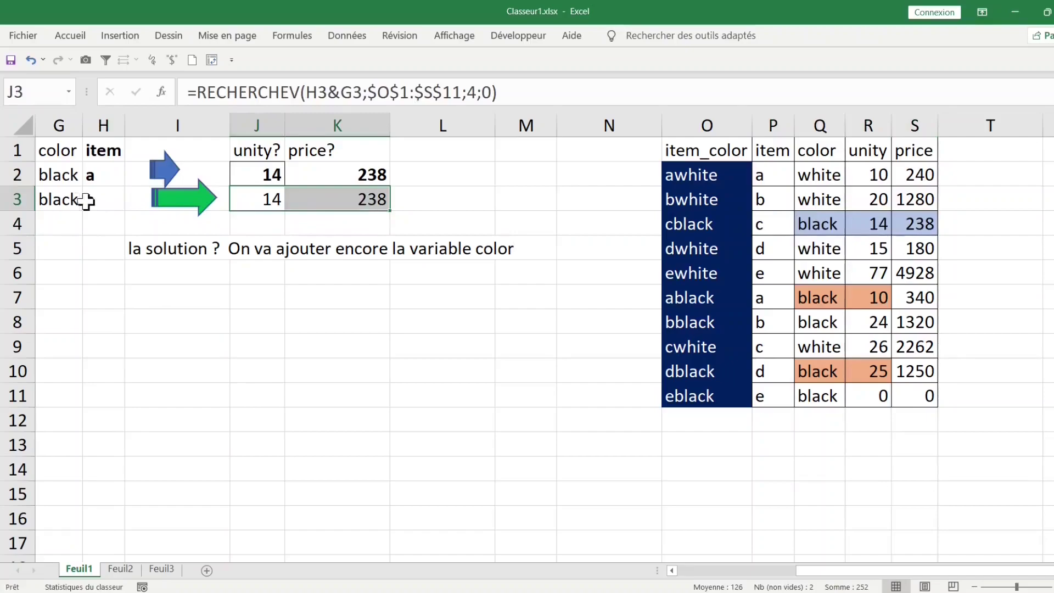
Step: Set the item in H3 to a, and compare the unity and price results with the table's ablack row
{"action": "left_click", "coordinate": [110, 202]}
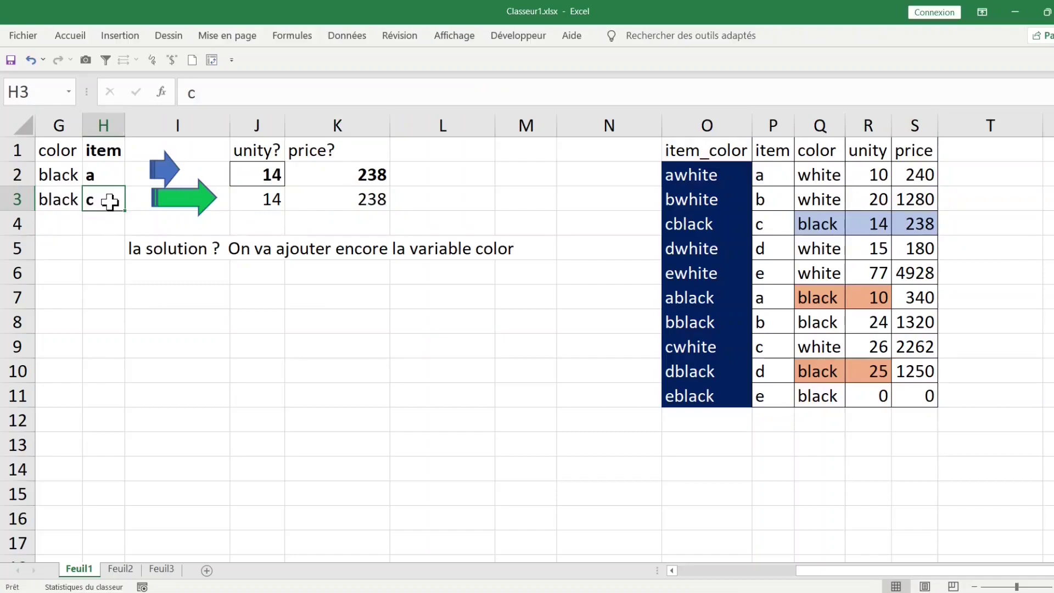
{"action": "type", "text": "a"}
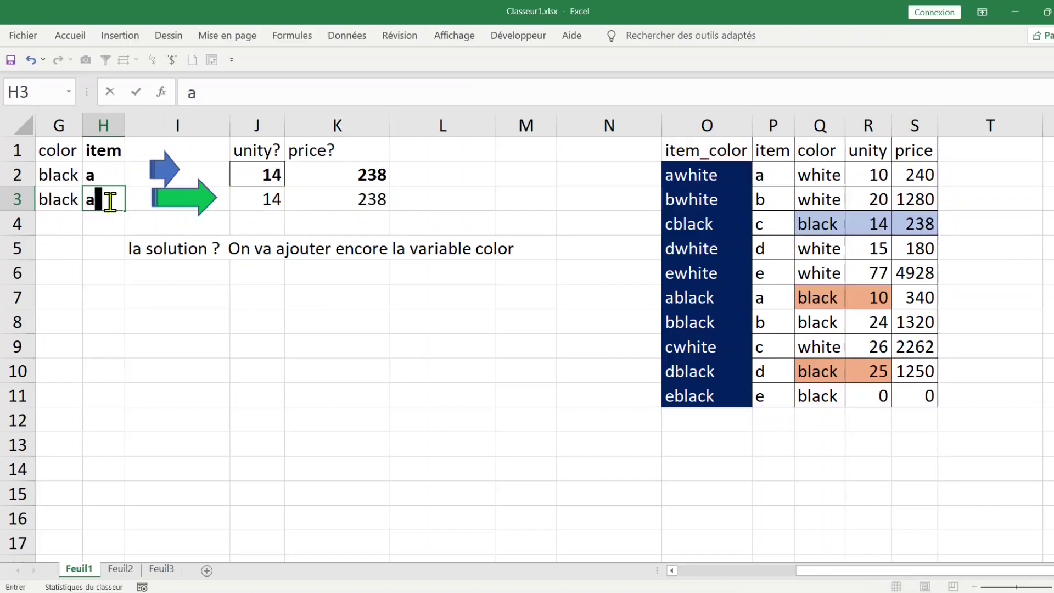
{"action": "key", "text": "Return"}
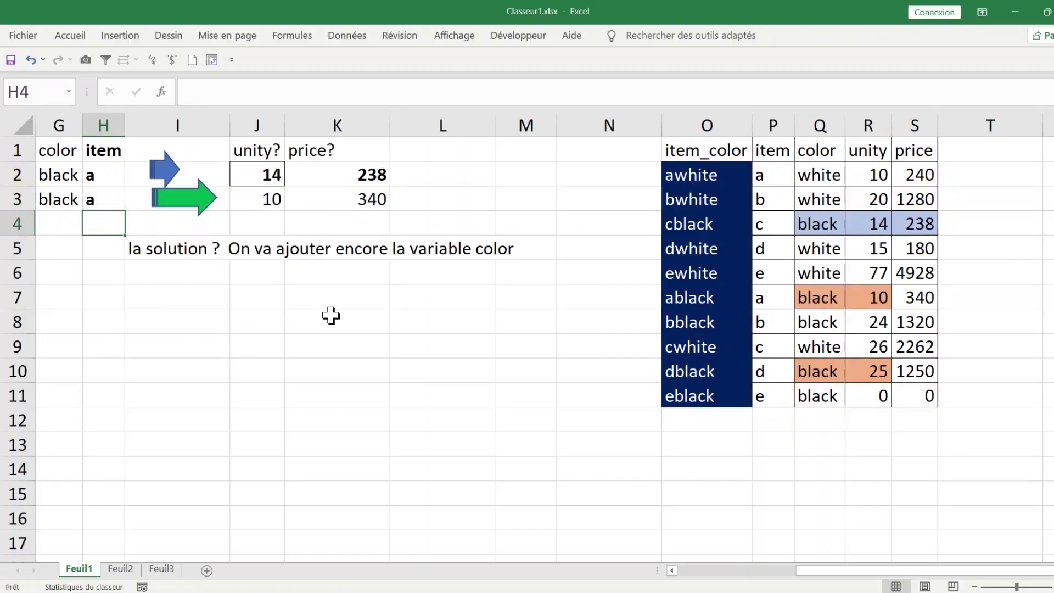
{"action": "left_click", "coordinate": [706, 298]}
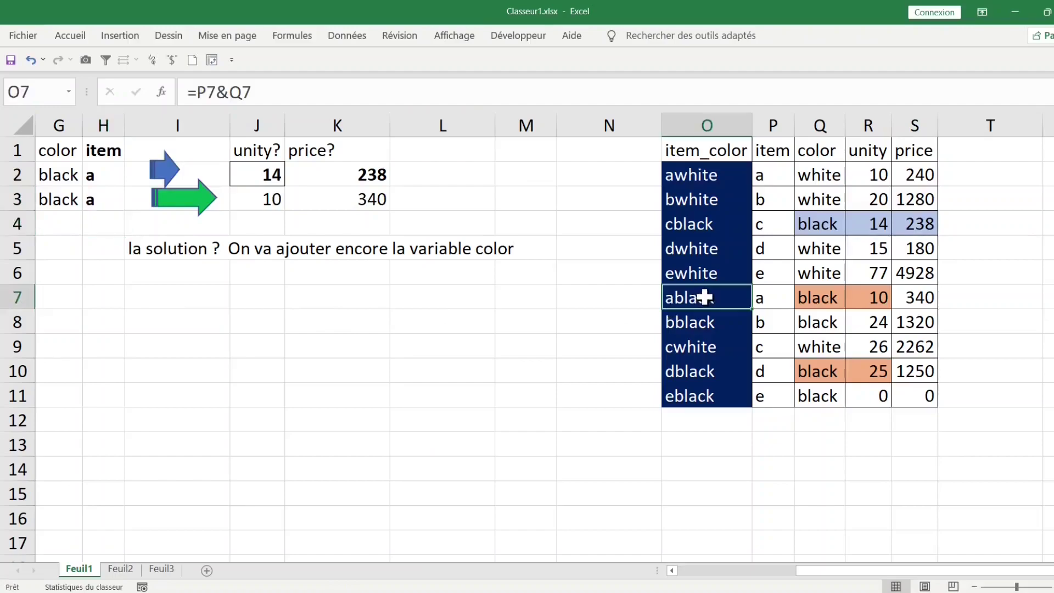
{"action": "left_click_drag", "start_coordinate": [825, 296], "coordinate": [925, 297]}
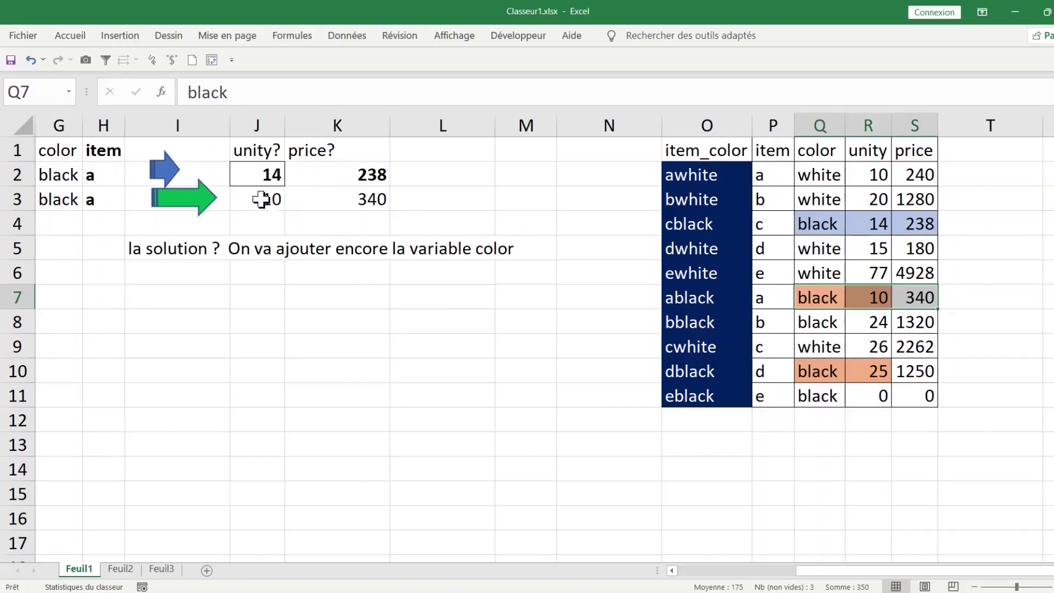
{"action": "left_click", "coordinate": [351, 199]}
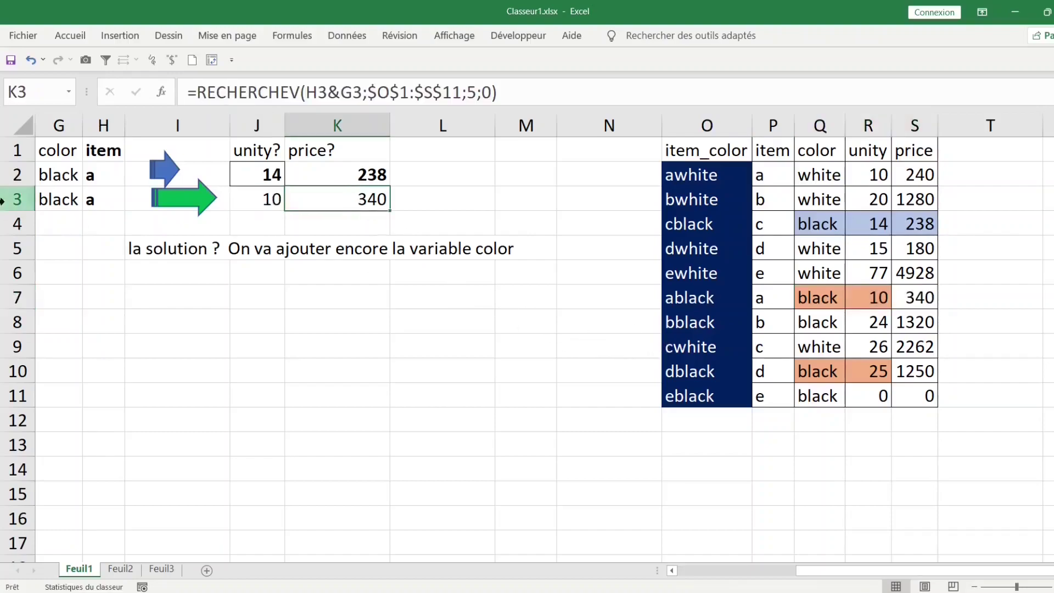
Step: Set the color in G3 to white, and compare the lookup results with the table's white item a row
{"action": "left_click", "coordinate": [90, 200]}
{"action": "left_click", "coordinate": [61, 195]}
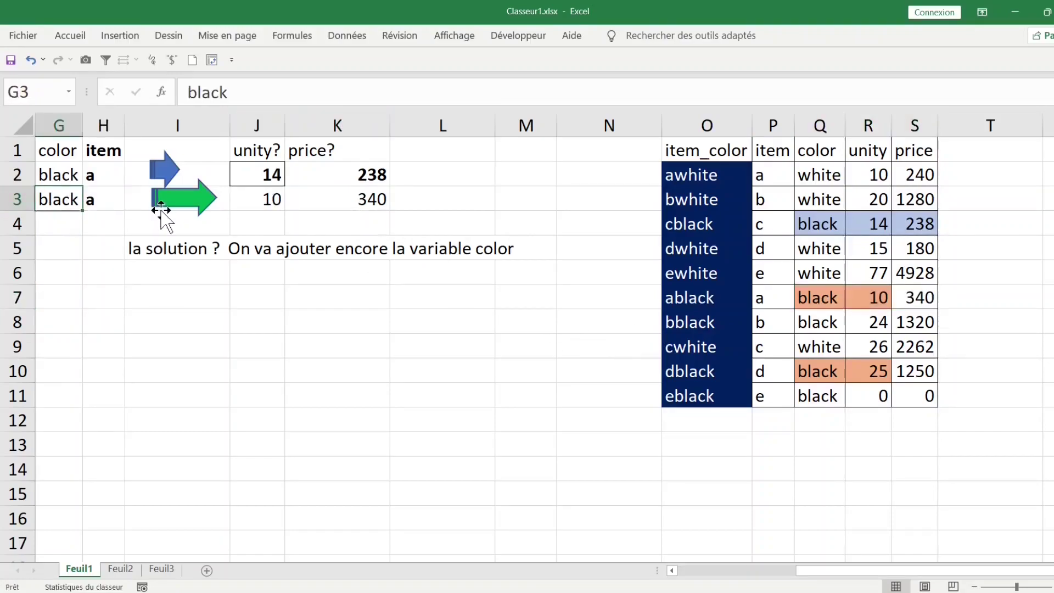
{"action": "type", "text": "white"}
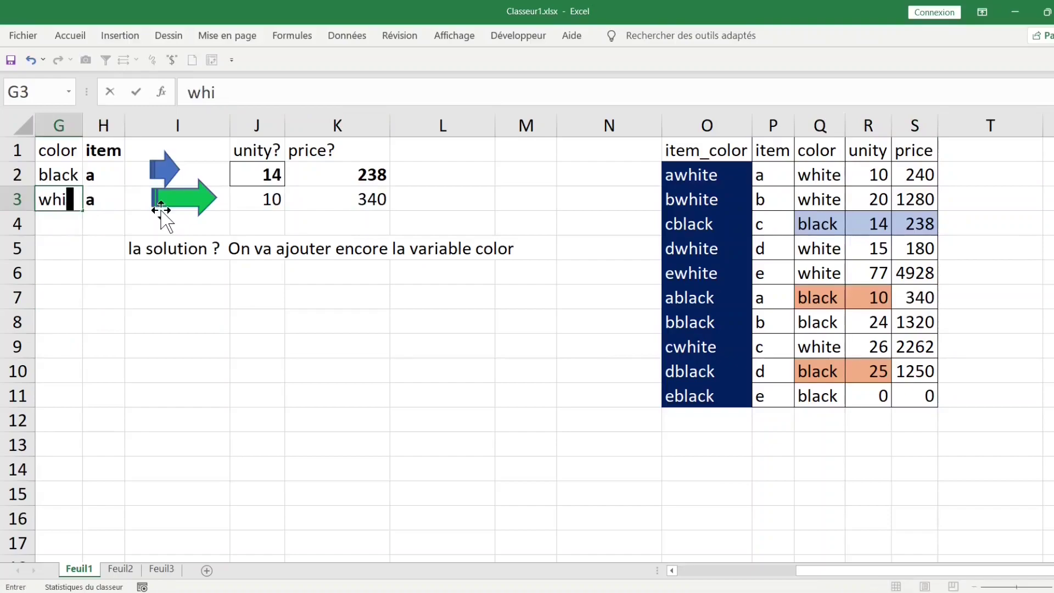
{"action": "key", "text": "Return"}
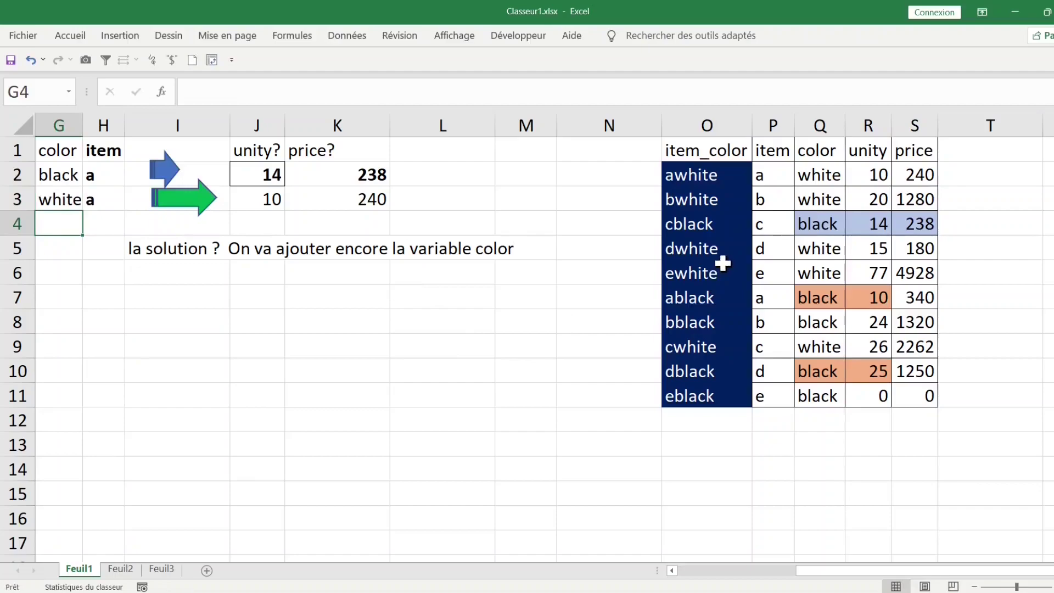
{"action": "left_click", "coordinate": [824, 172]}
{"action": "left_click_drag", "start_coordinate": [765, 173], "coordinate": [932, 174]}
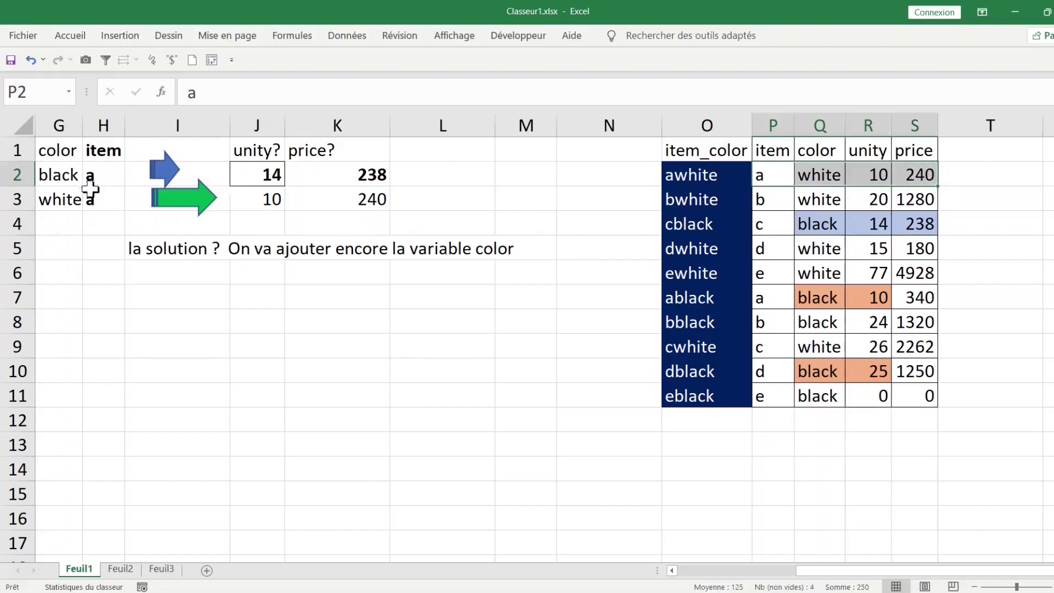
Step: Set the item in H3 to b, and check the unity and price results against the table's white item b row
{"action": "left_click", "coordinate": [91, 189]}
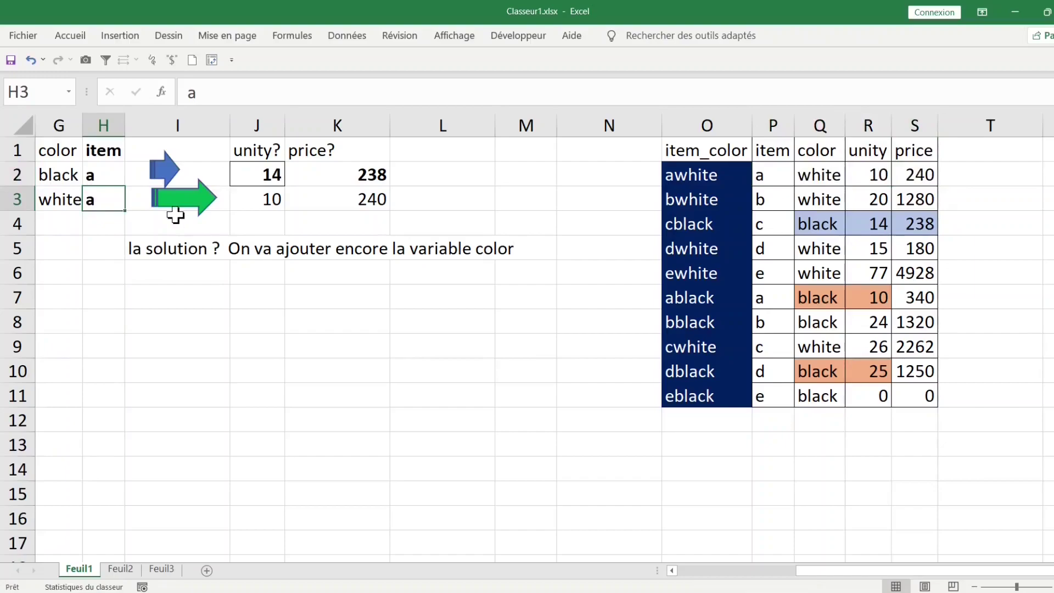
{"action": "type", "text": "b"}
{"action": "key", "text": "Return"}
{"action": "left_click_drag", "start_coordinate": [766, 199], "coordinate": [912, 199]}
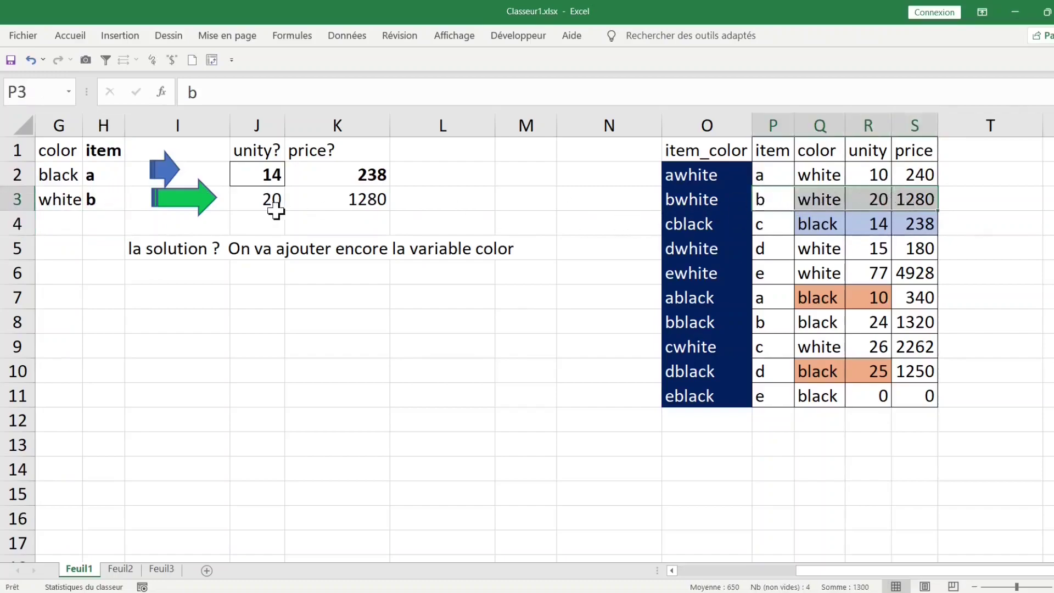
{"action": "left_click", "coordinate": [272, 198]}
{"action": "left_click", "coordinate": [301, 199]}
{"action": "left_click", "coordinate": [95, 202]}
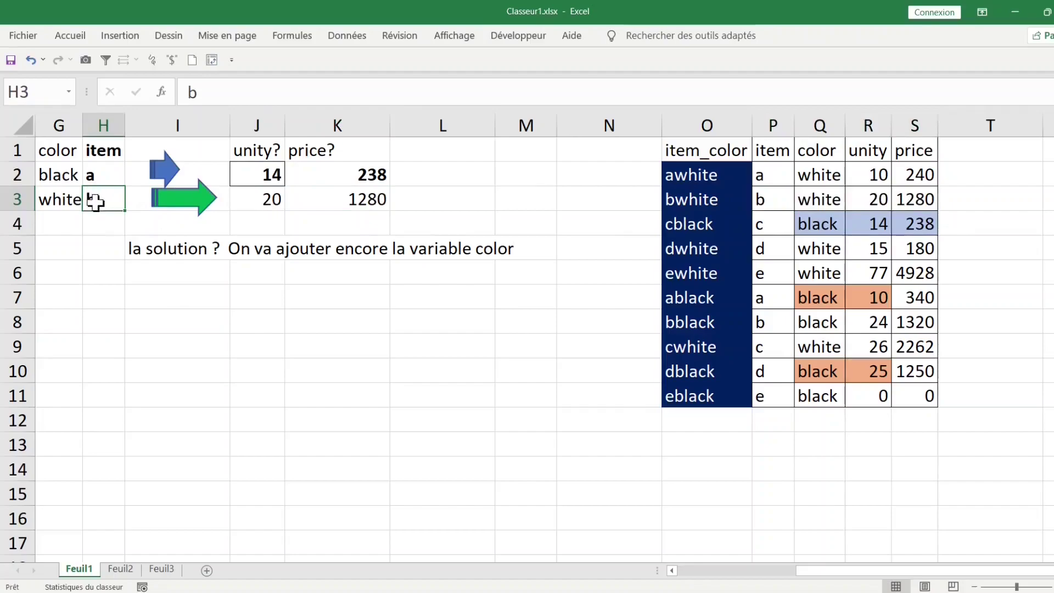
{"action": "left_click_drag", "start_coordinate": [764, 176], "coordinate": [766, 248]}
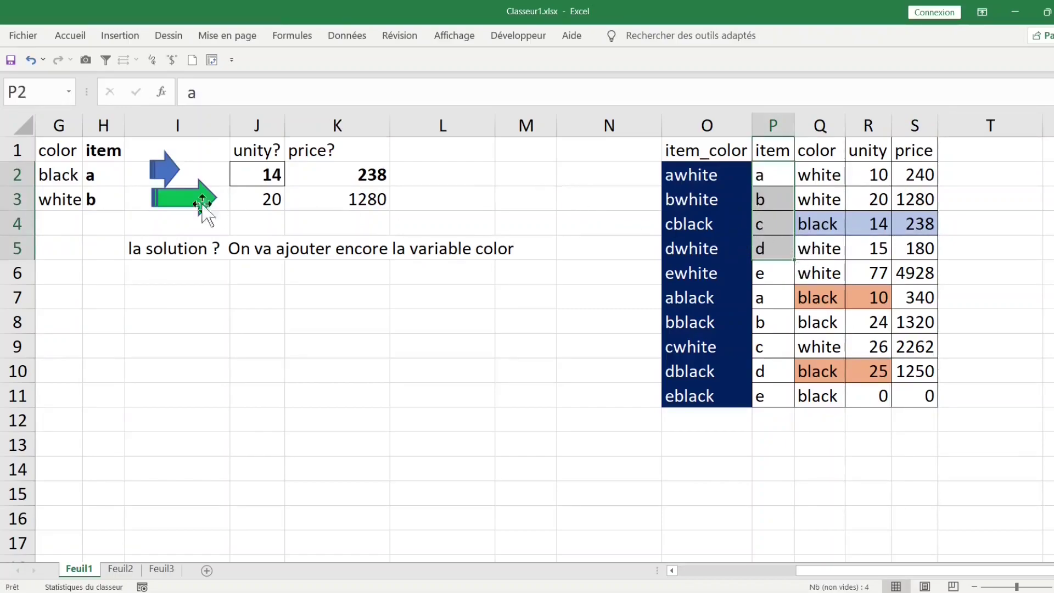
Step: Check the color criteria in G2 and G3 and the unity lookup formula in J3
{"action": "left_click", "coordinate": [57, 179]}
{"action": "left_click", "coordinate": [57, 197]}
{"action": "left_click", "coordinate": [56, 173]}
{"action": "left_click", "coordinate": [57, 198]}
{"action": "left_click", "coordinate": [266, 200]}
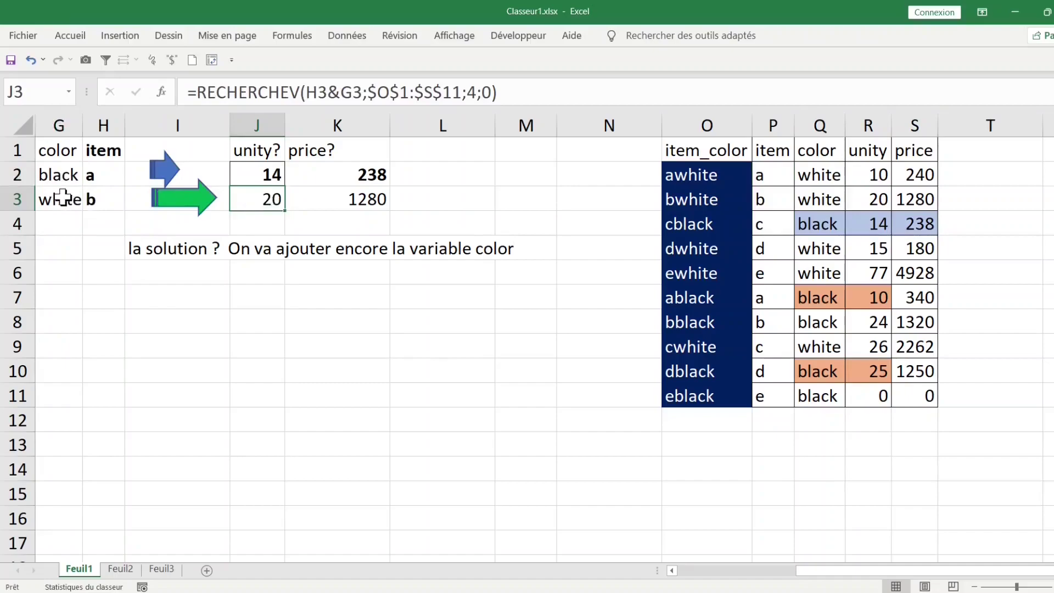
{"action": "left_click", "coordinate": [59, 174]}
{"action": "left_click", "coordinate": [347, 35]}
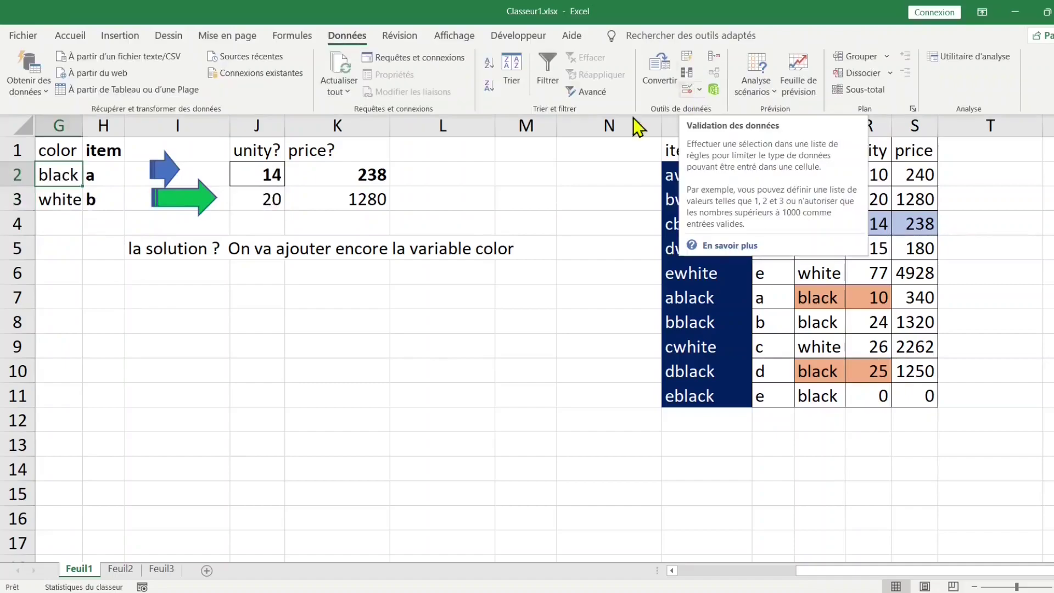
{"action": "left_click", "coordinate": [353, 224]}
{"action": "left_click", "coordinate": [185, 248]}
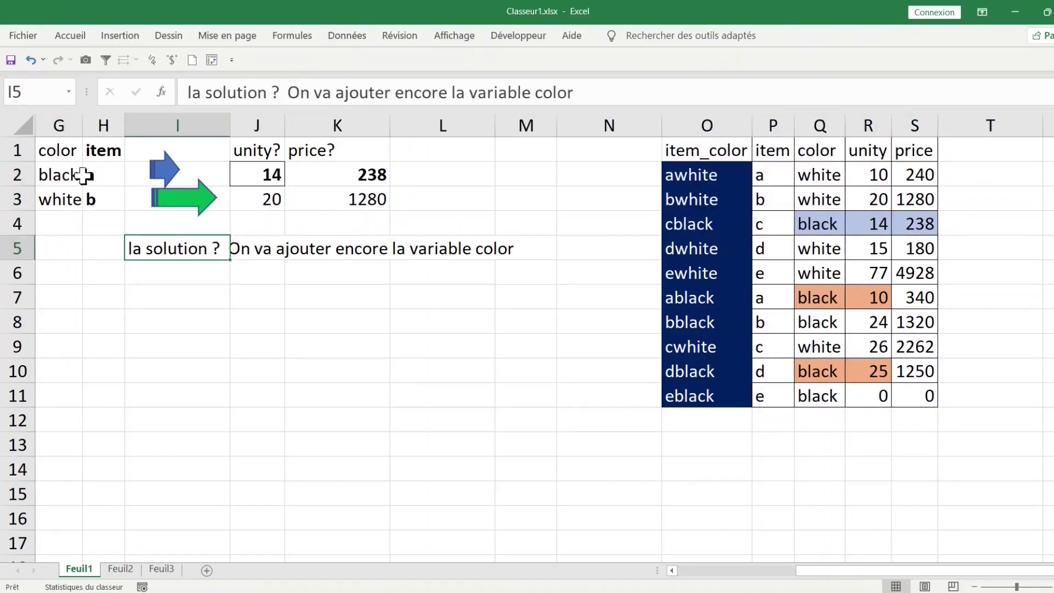
Step: Add a list data validation to color cell G2 with the source black;white
{"action": "left_click", "coordinate": [58, 174]}
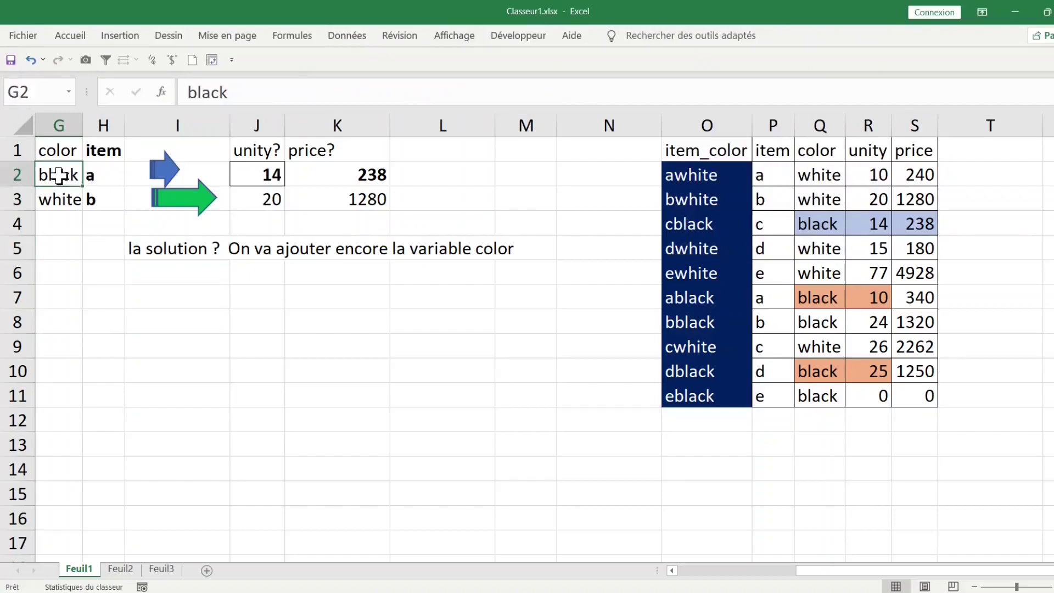
{"action": "left_click", "coordinate": [357, 41]}
{"action": "left_click_drag", "start_coordinate": [343, 232], "coordinate": [606, 183]}
{"action": "left_click", "coordinate": [510, 257]}
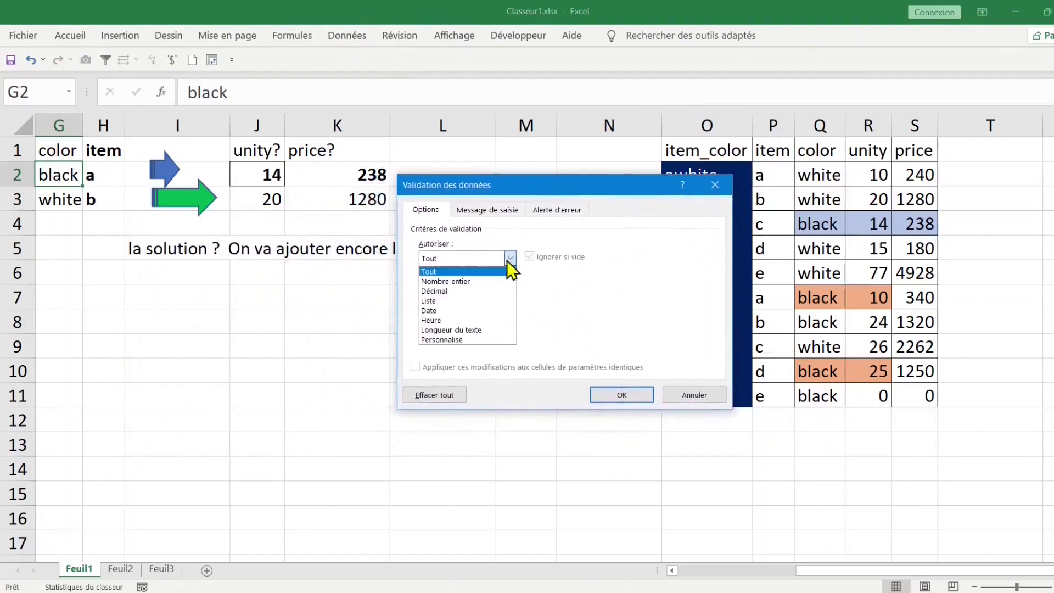
{"action": "left_click", "coordinate": [470, 302]}
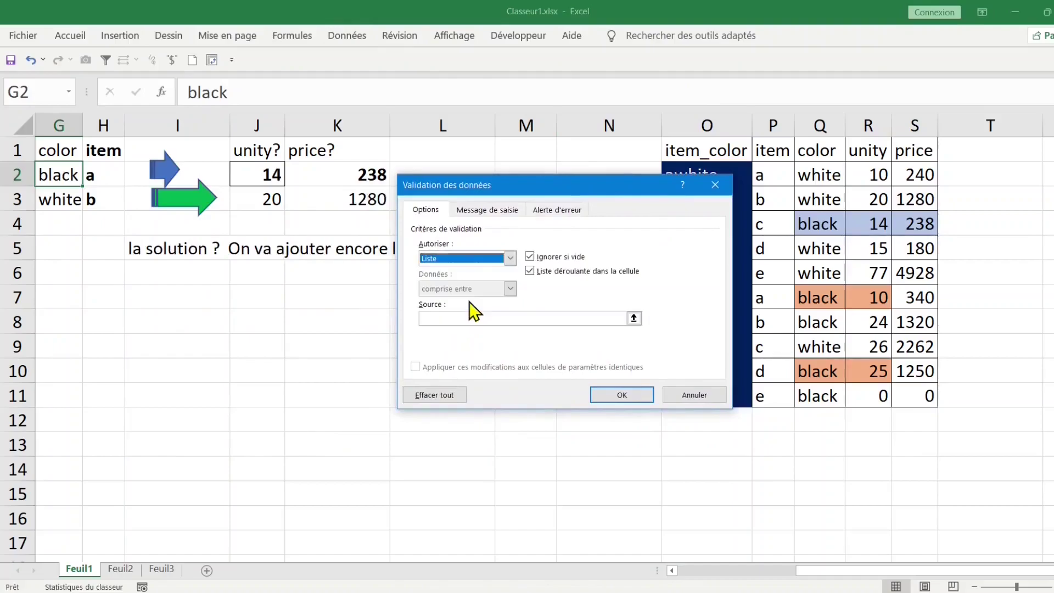
{"action": "left_click", "coordinate": [450, 320]}
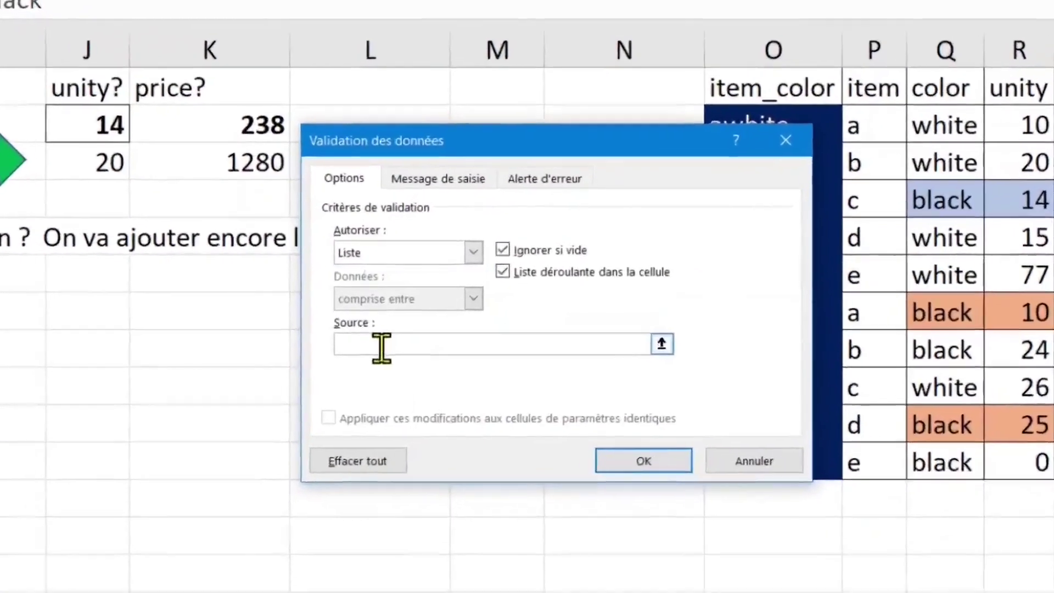
{"action": "type", "text": "black"}
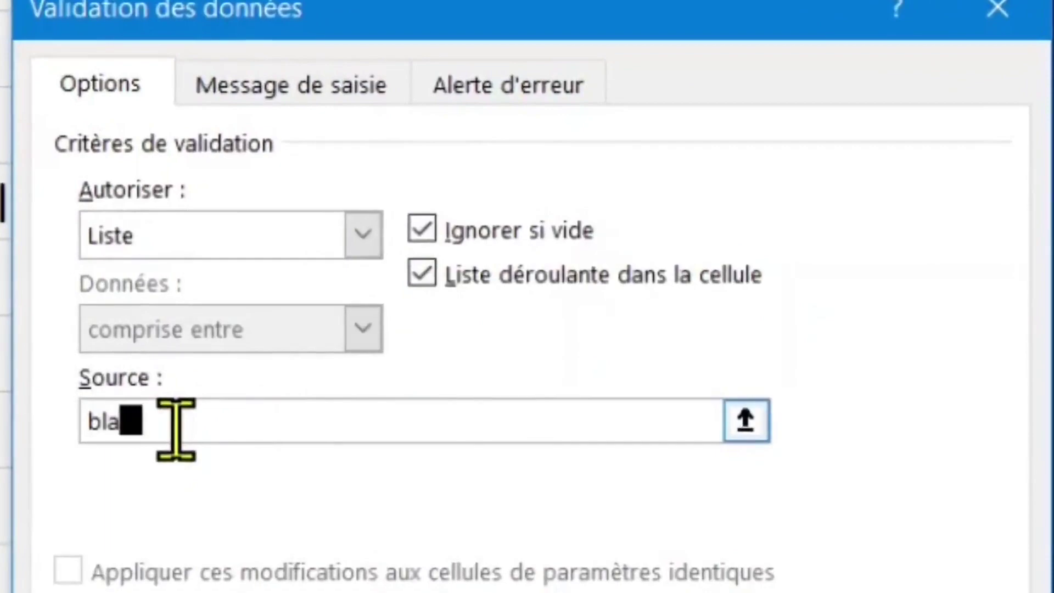
{"action": "type", "text": ";"}
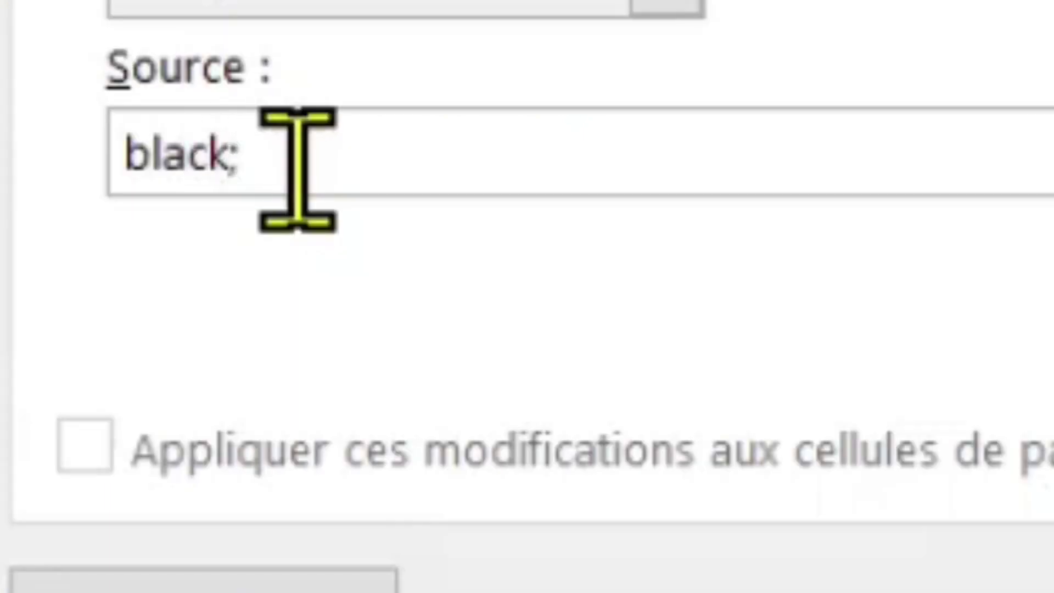
{"action": "type", "text": "white"}
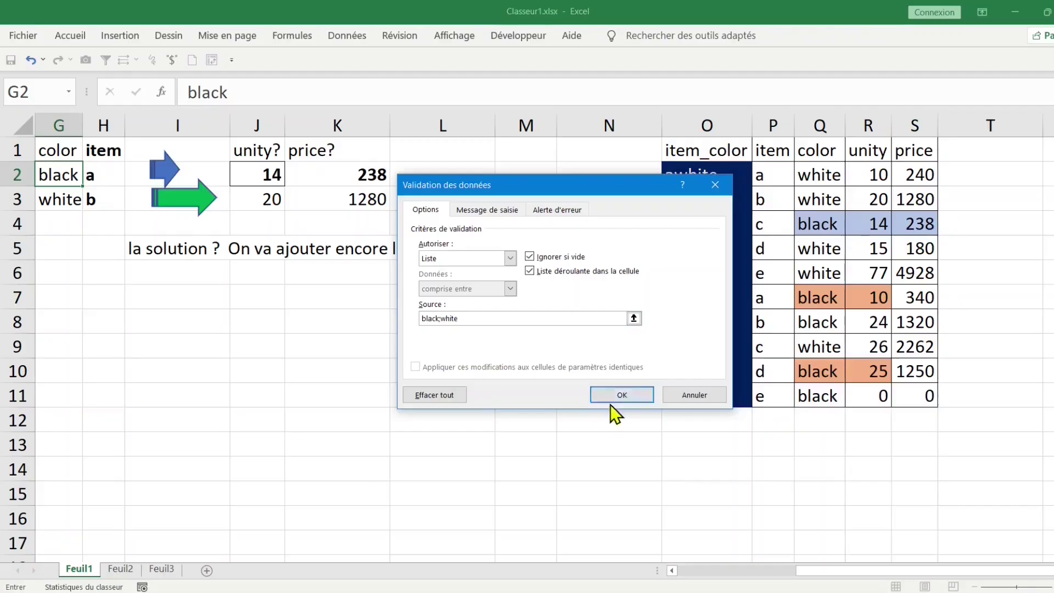
{"action": "left_click", "coordinate": [613, 395]}
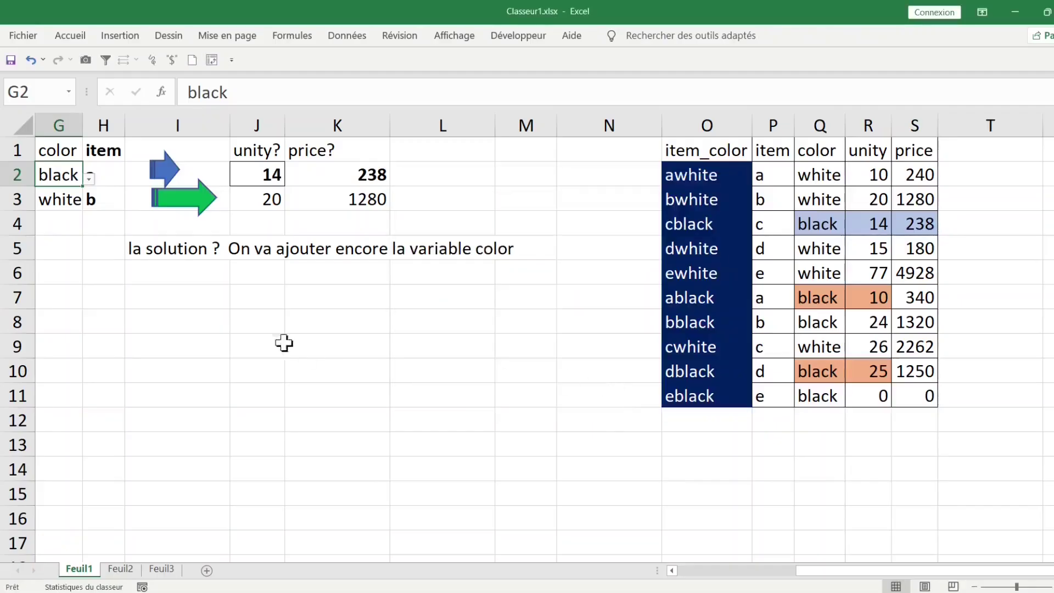
Step: Set the color in G2 to white from its drop-down list
{"action": "left_click", "coordinate": [174, 303]}
{"action": "left_click", "coordinate": [59, 176]}
{"action": "left_click", "coordinate": [87, 181]}
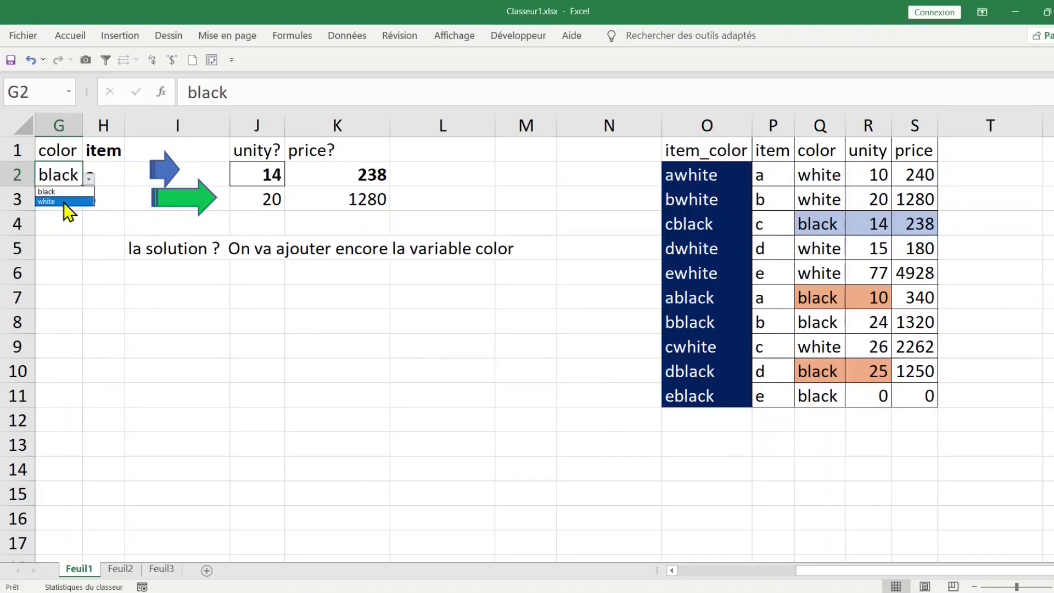
{"action": "left_click", "coordinate": [65, 202]}
{"action": "left_click", "coordinate": [108, 282]}
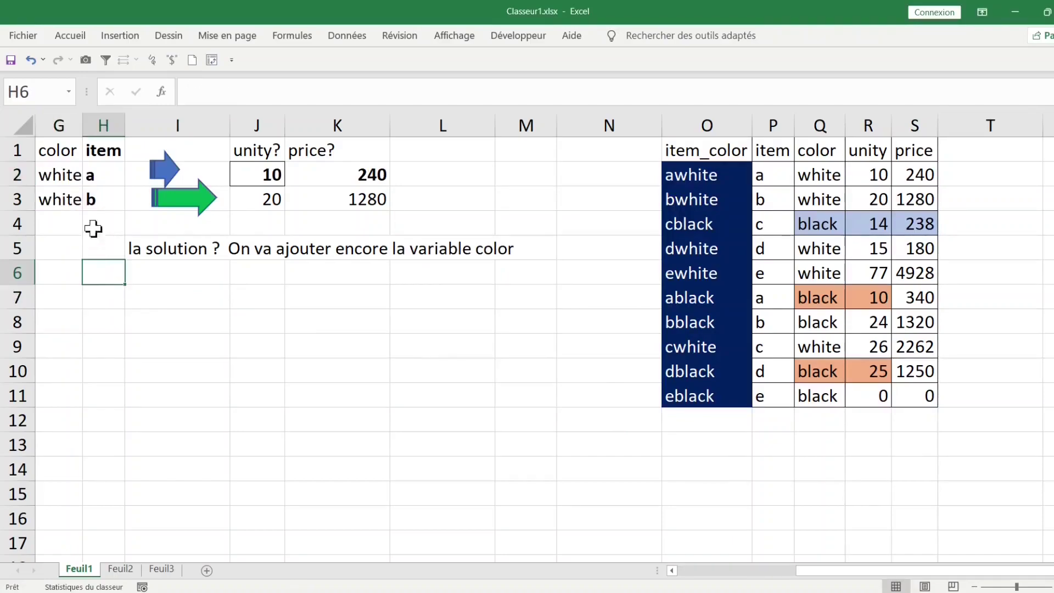
{"action": "left_click", "coordinate": [102, 179]}
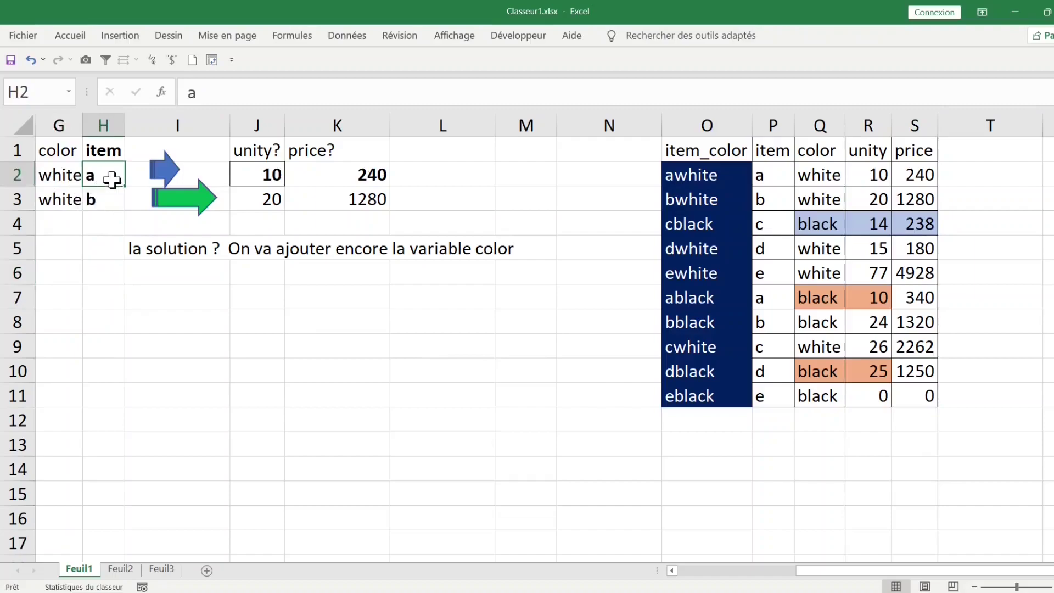
Step: Copy G2 and paste only its validation onto color cell G3, leaving copy mode when done
{"action": "left_click", "coordinate": [64, 182]}
{"action": "left_click", "coordinate": [68, 200]}
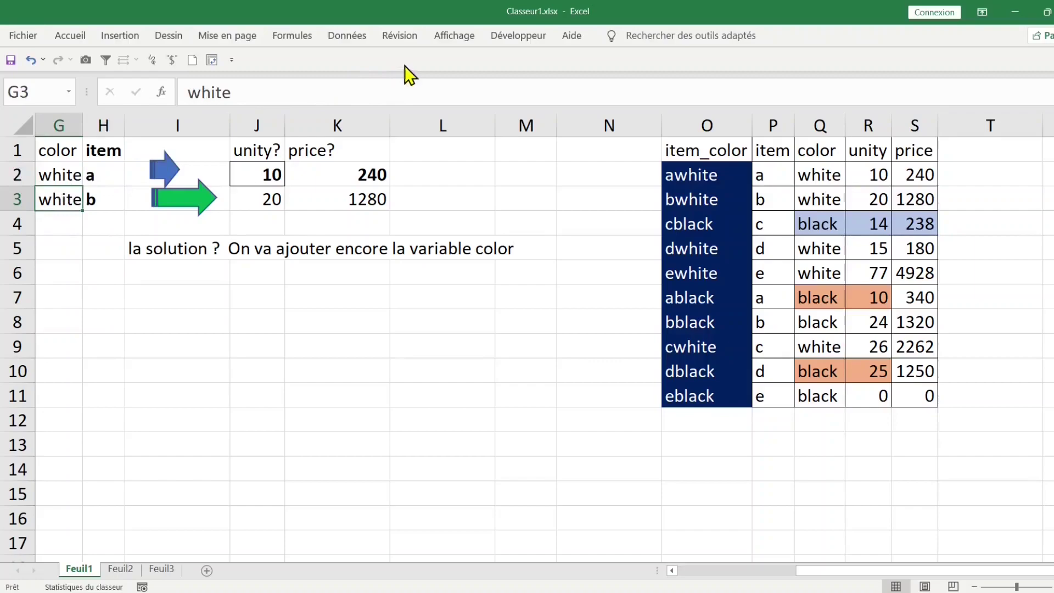
{"action": "left_click", "coordinate": [62, 173]}
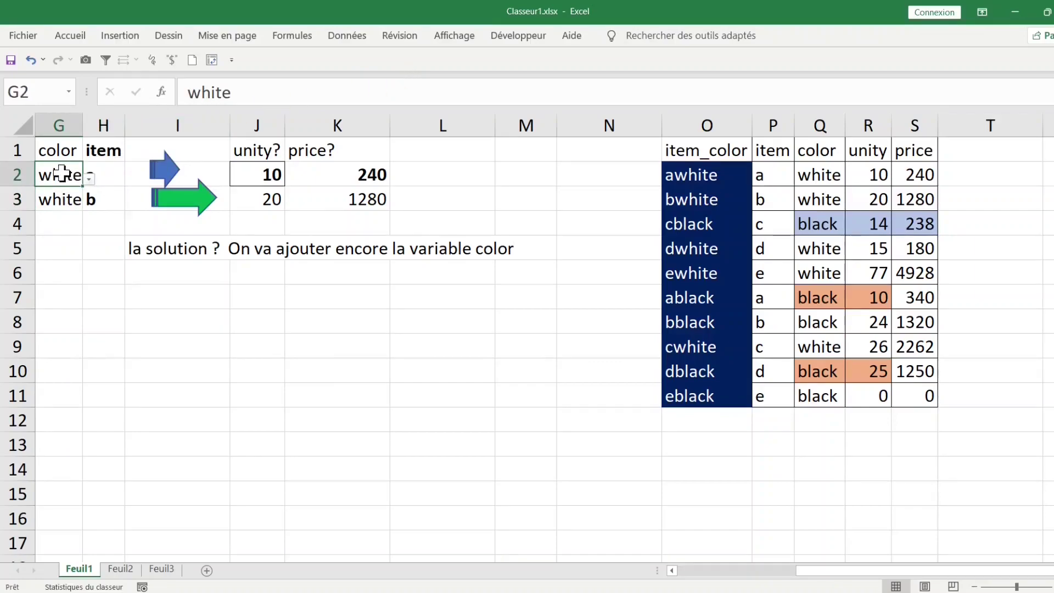
{"action": "right_click", "coordinate": [61, 174]}
{"action": "left_click", "coordinate": [124, 207]}
{"action": "left_click", "coordinate": [60, 200]}
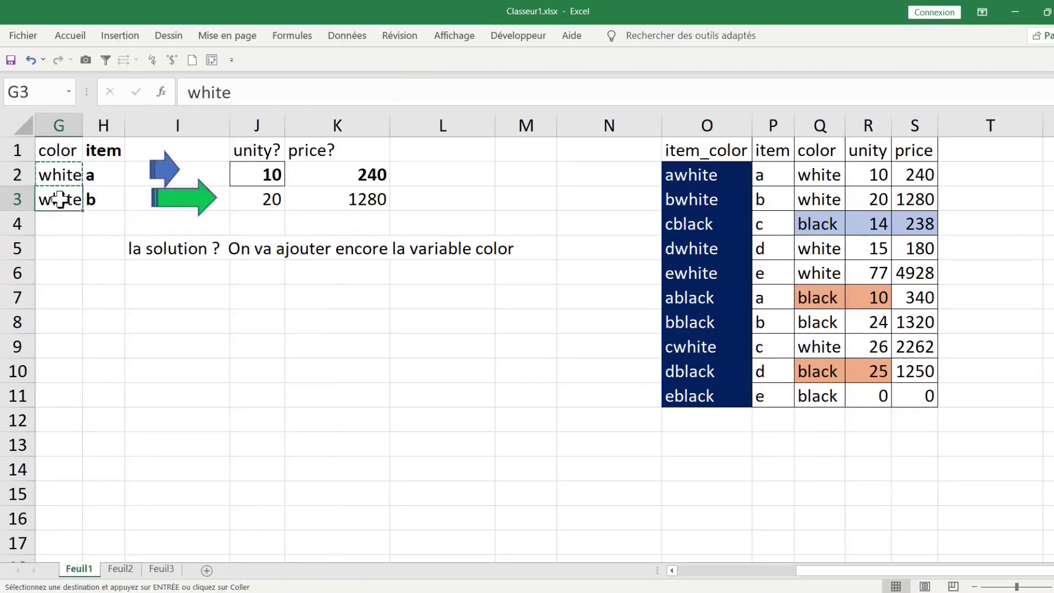
{"action": "right_click", "coordinate": [58, 198]}
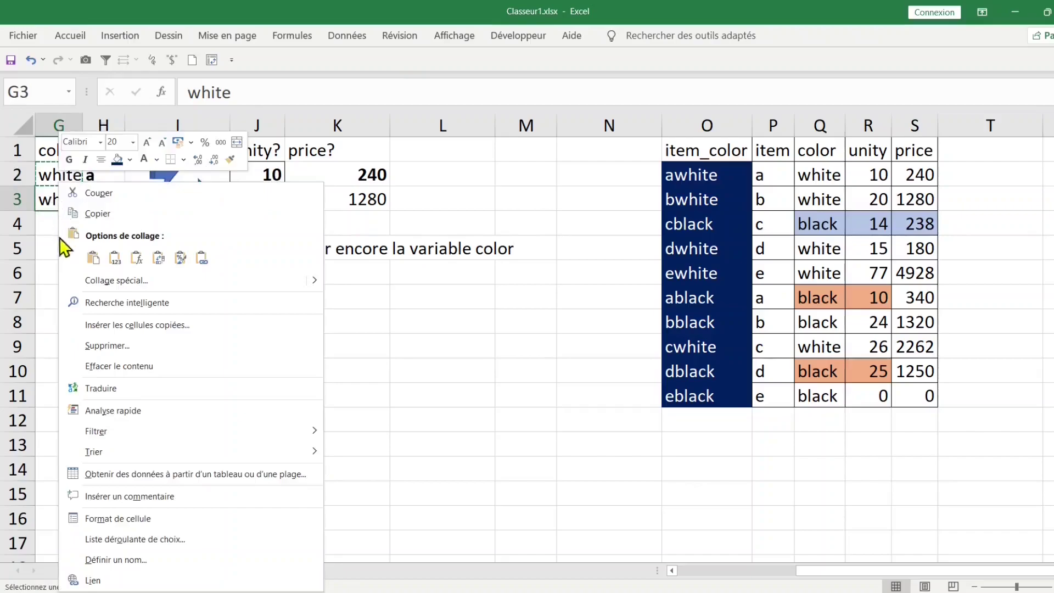
{"action": "left_click", "coordinate": [127, 280]}
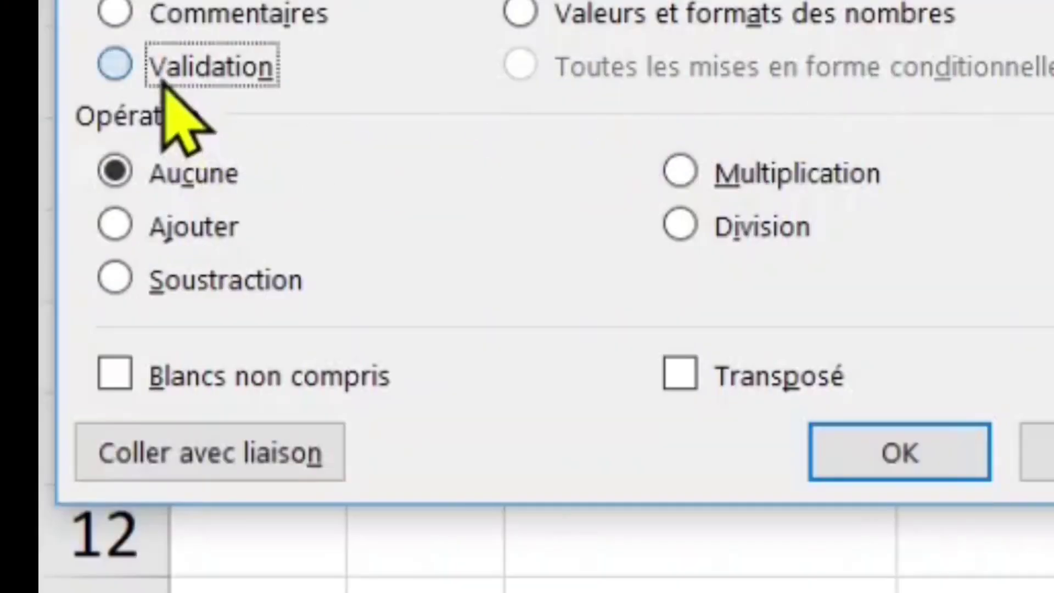
{"action": "left_click", "coordinate": [110, 405]}
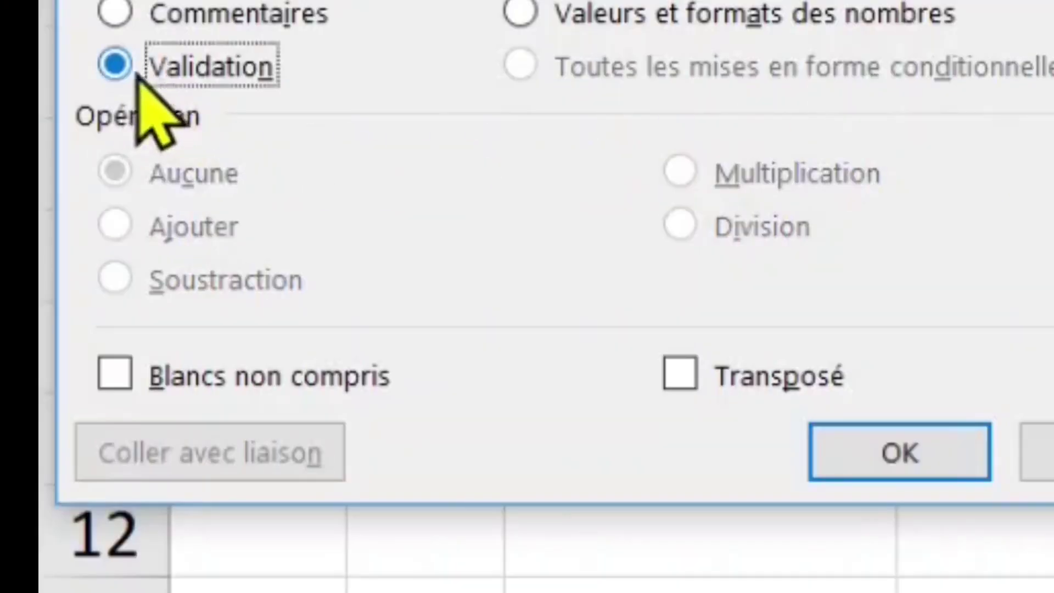
{"action": "left_click", "coordinate": [900, 453]}
{"action": "left_click", "coordinate": [324, 322]}
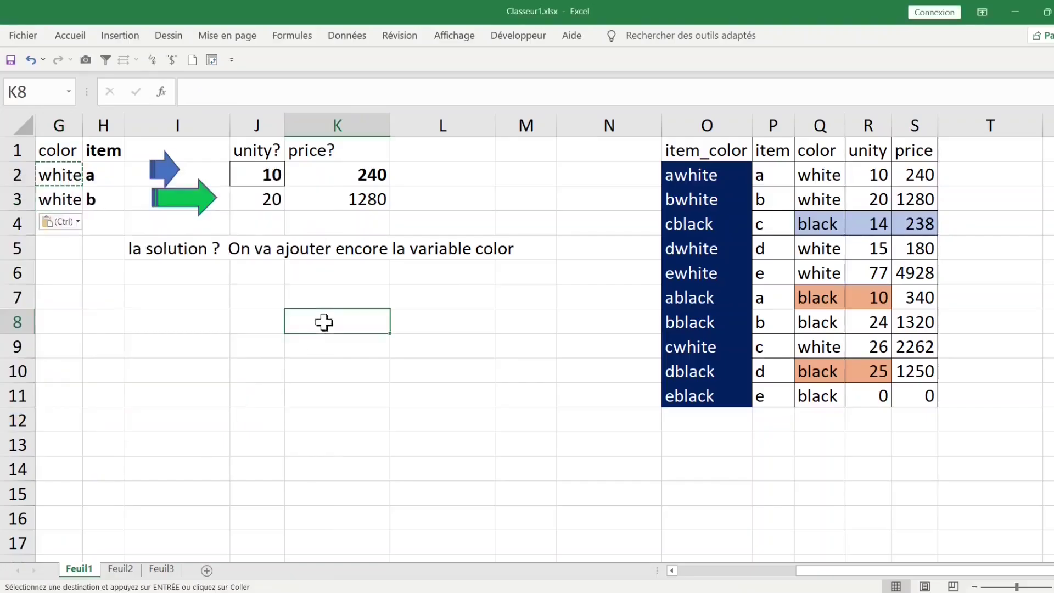
{"action": "left_click", "coordinate": [74, 196]}
{"action": "key", "text": "Escape"}
{"action": "left_click", "coordinate": [85, 237]}
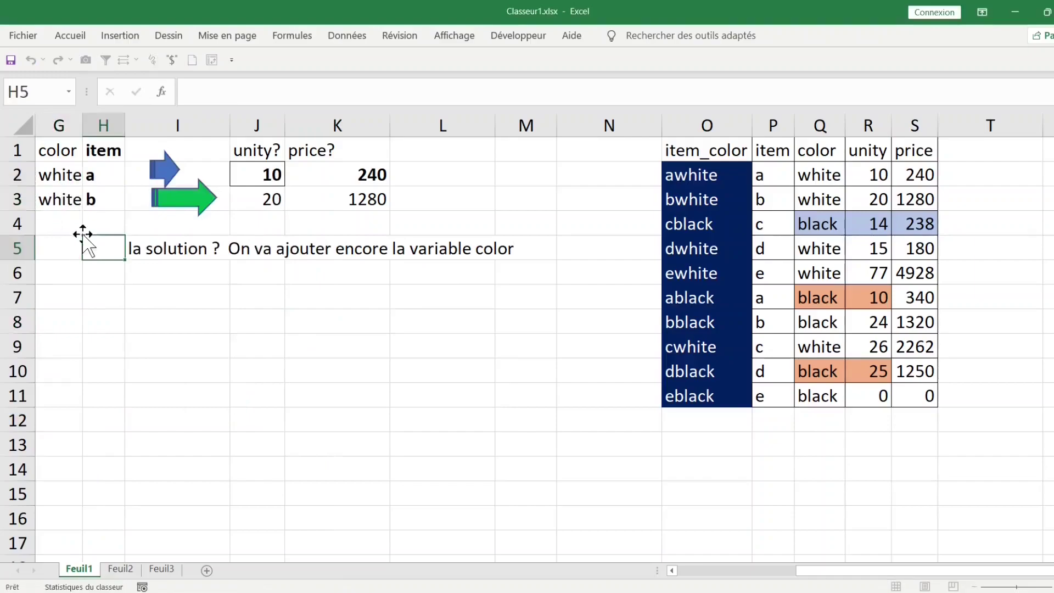
Step: Test the pasted drop-down list in G3 by choosing black as the color
{"action": "left_click", "coordinate": [75, 198]}
{"action": "left_click", "coordinate": [88, 202]}
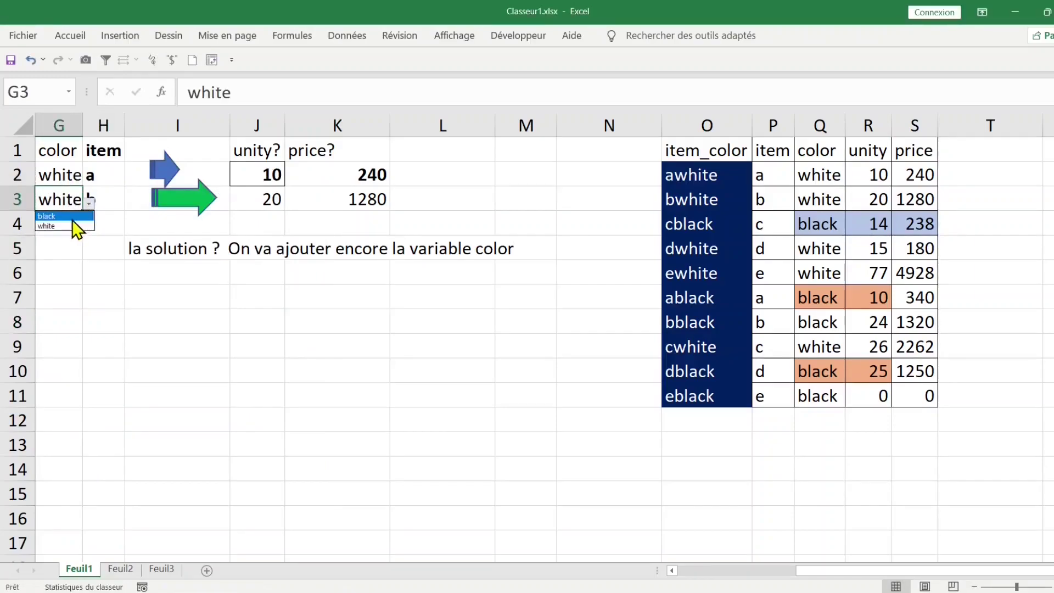
{"action": "left_click", "coordinate": [72, 220]}
{"action": "left_click", "coordinate": [234, 276]}
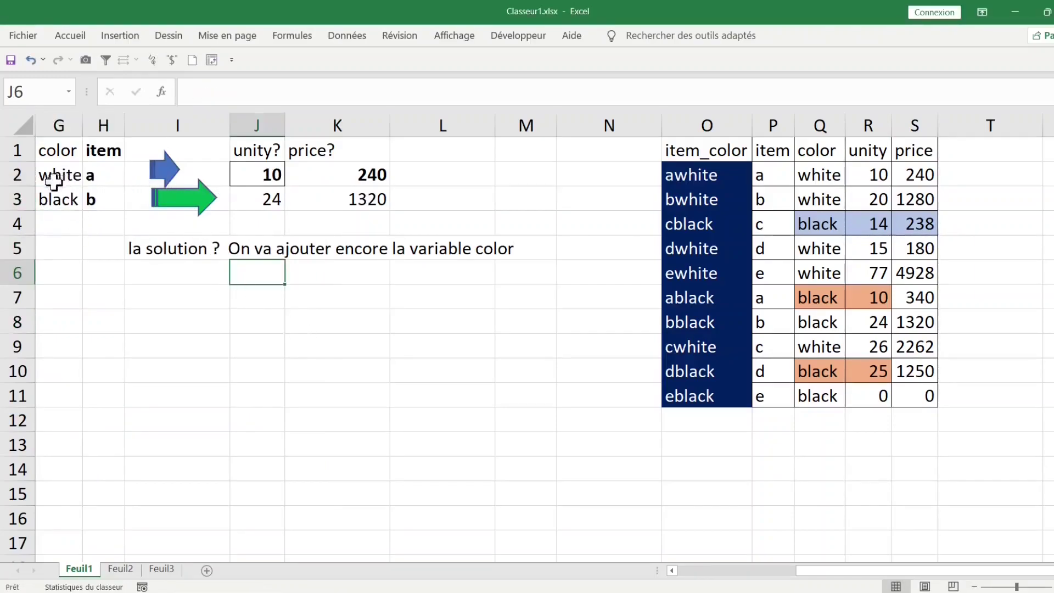
Step: Set the color in G3 to white from its drop-down list
{"action": "left_click", "coordinate": [75, 202]}
{"action": "left_click", "coordinate": [89, 203]}
{"action": "left_click", "coordinate": [68, 226]}
{"action": "left_click", "coordinate": [198, 283]}
{"action": "left_click", "coordinate": [340, 297]}
Step: Clear the item in H3 and keep that cell selected
{"action": "left_click", "coordinate": [110, 177]}
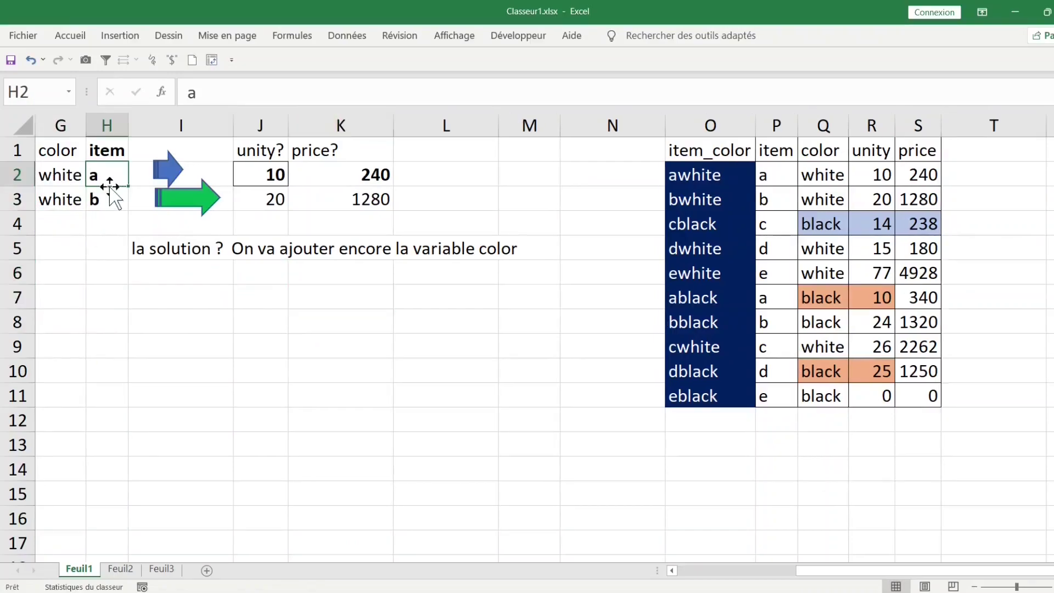
{"action": "left_click", "coordinate": [116, 194]}
{"action": "key", "text": "Delete"}
{"action": "left_click_drag", "start_coordinate": [179, 297], "coordinate": [176, 277]}
{"action": "left_click", "coordinate": [97, 192]}
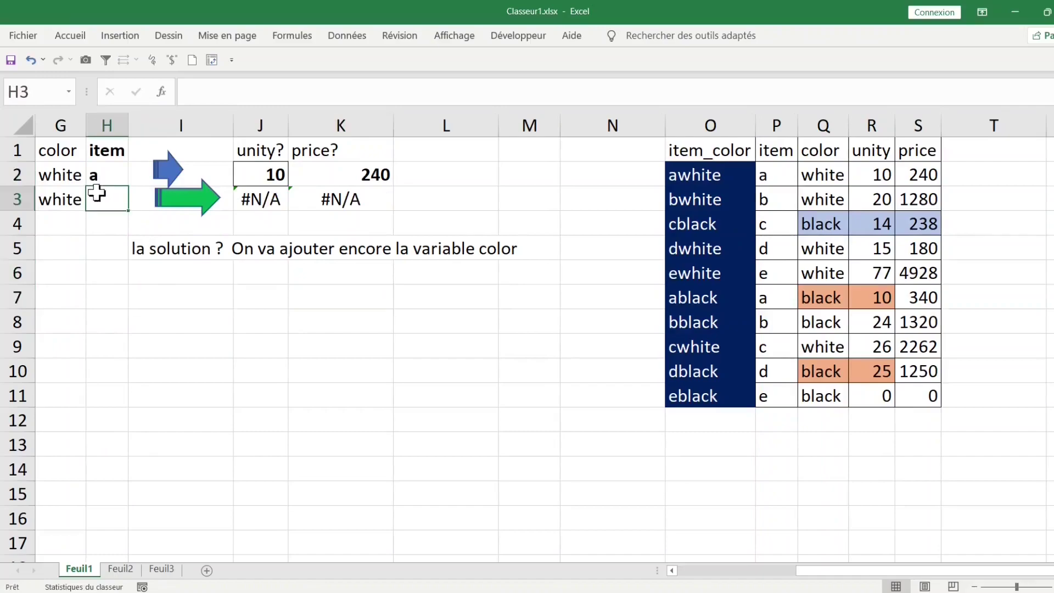
Step: Add a list data validation to item cell H3 with the source a;b;c;d;e
{"action": "left_click", "coordinate": [347, 35]}
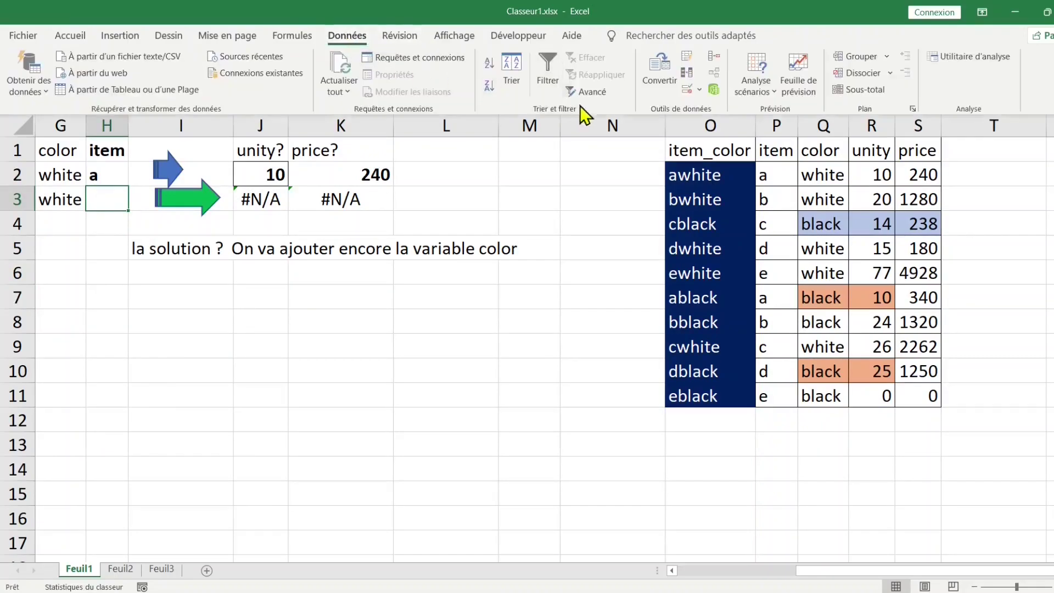
{"action": "left_click", "coordinate": [686, 94]}
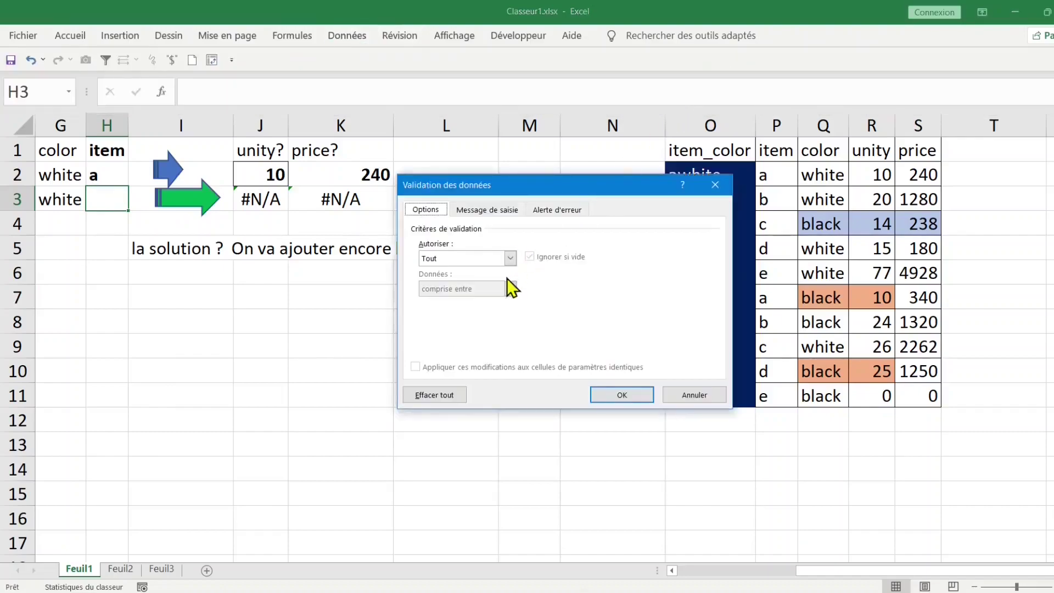
{"action": "left_click", "coordinate": [510, 258]}
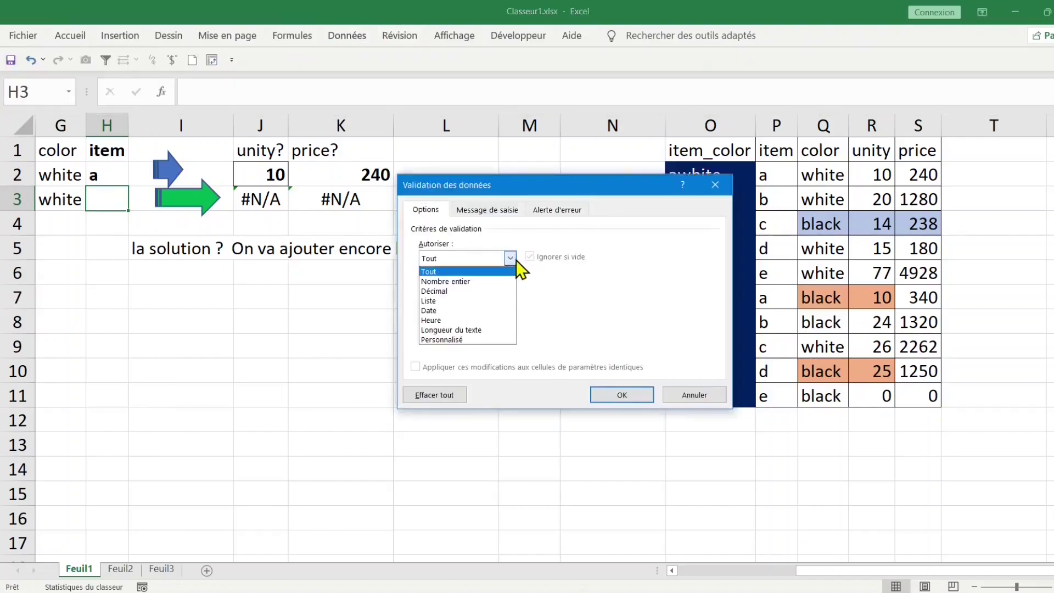
{"action": "left_click", "coordinate": [473, 301]}
{"action": "left_click", "coordinate": [448, 319]}
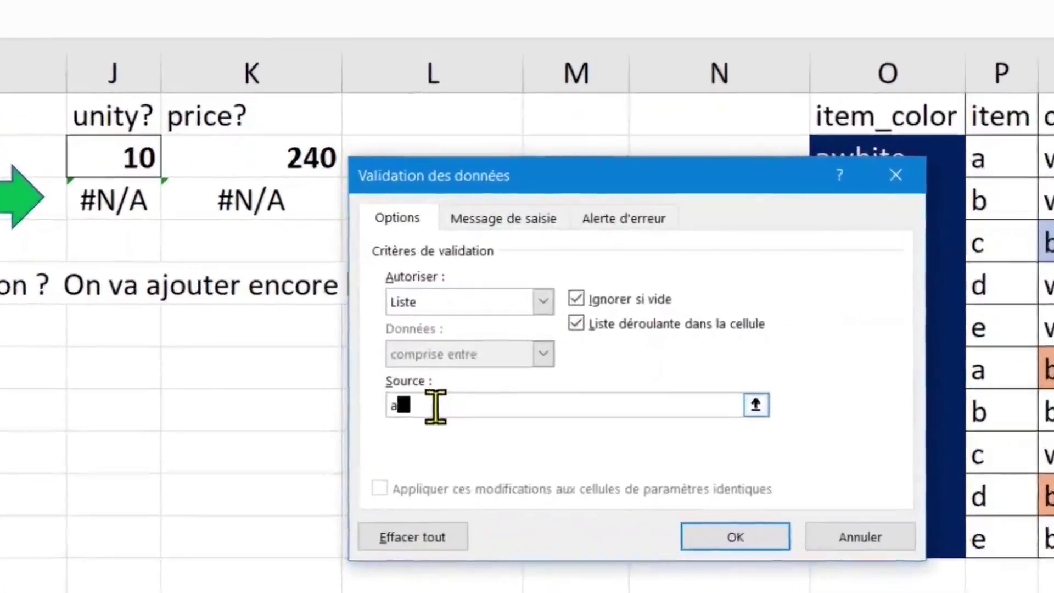
{"action": "type", "text": "a"}
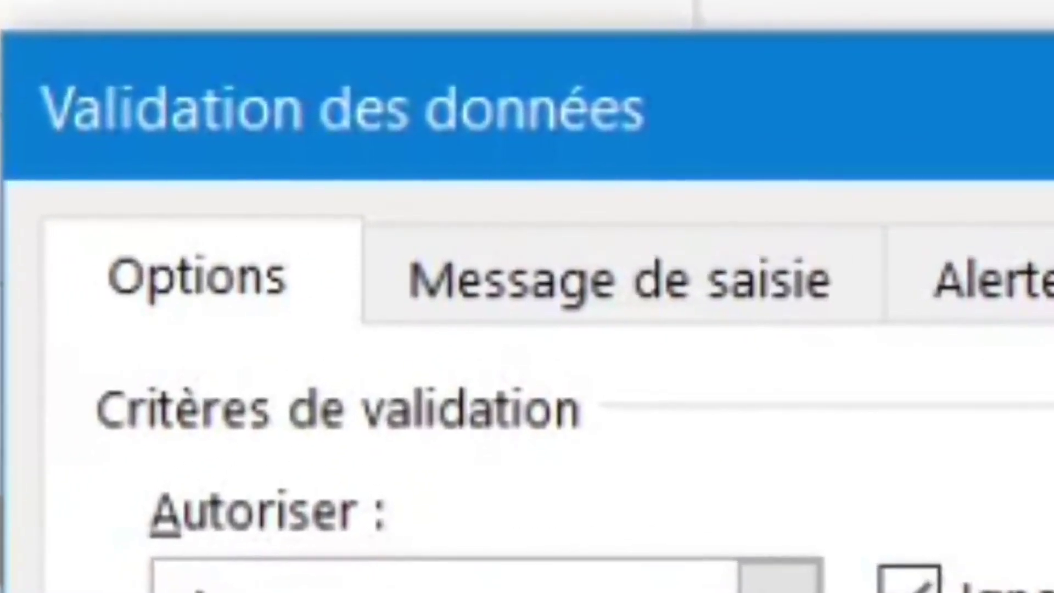
{"action": "type", "text": ";b;c;d;"}
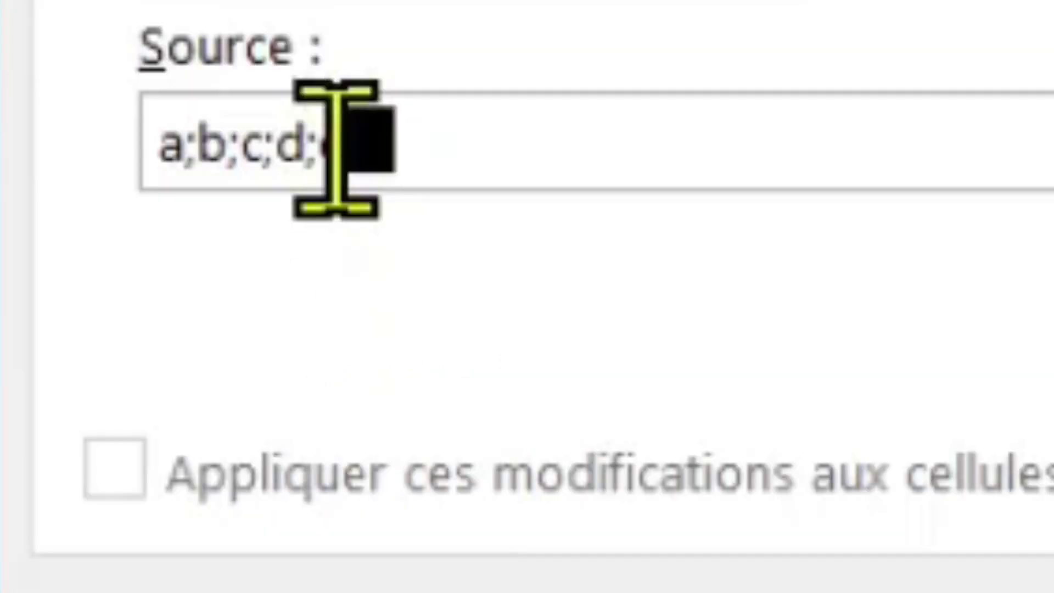
{"action": "type", "text": "e"}
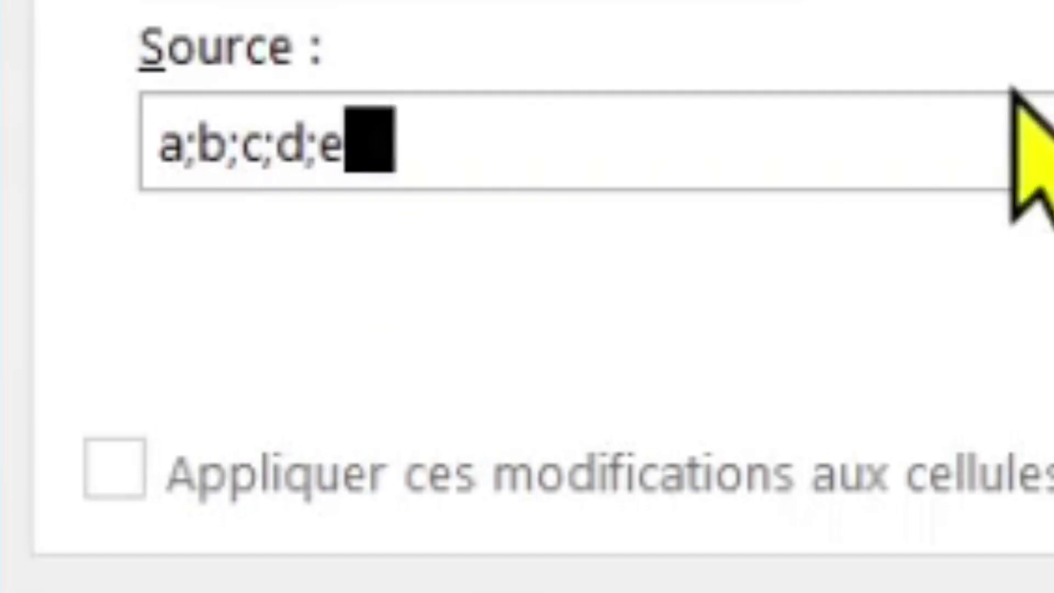
{"action": "key", "text": "Return"}
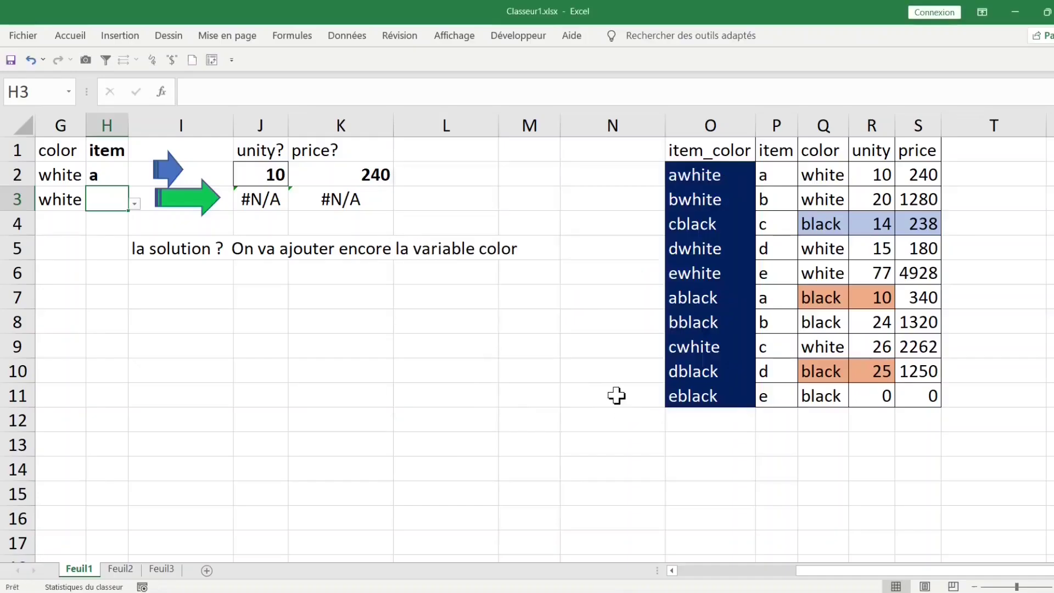
Step: Set the item in H3 to e from its drop-down list
{"action": "left_click", "coordinate": [198, 360]}
{"action": "left_click", "coordinate": [113, 198]}
{"action": "left_click", "coordinate": [135, 205]}
{"action": "left_click", "coordinate": [103, 253]}
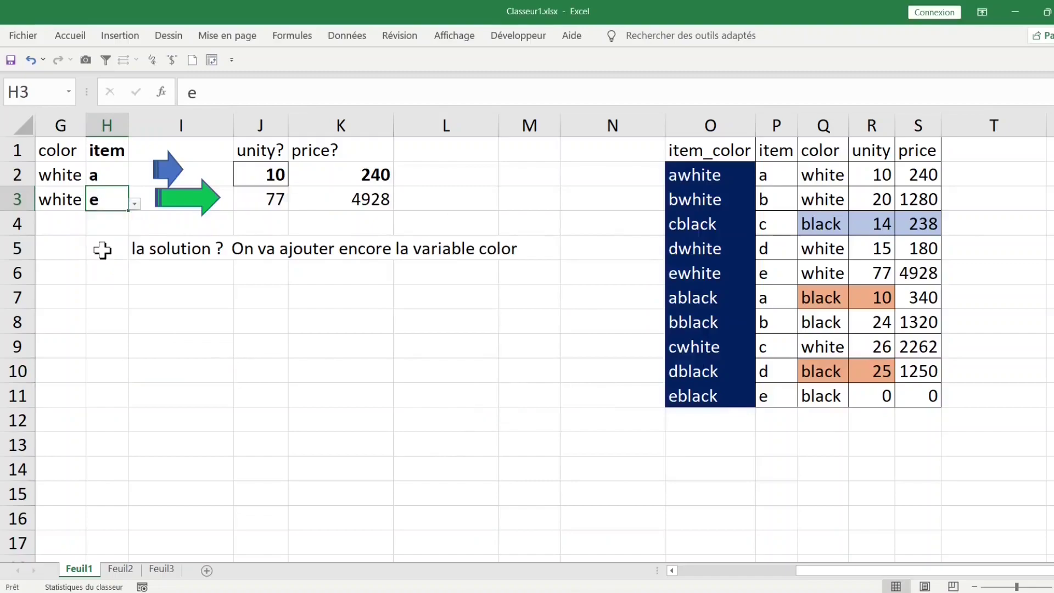
Step: Set the item in H3 to a from its drop-down list
{"action": "left_click", "coordinate": [134, 204]}
{"action": "left_click", "coordinate": [117, 217]}
{"action": "left_click", "coordinate": [193, 313]}
Step: Copy H3 and paste only its validation onto item cell H2
{"action": "left_click", "coordinate": [117, 203]}
{"action": "key", "text": "ctrl+c"}
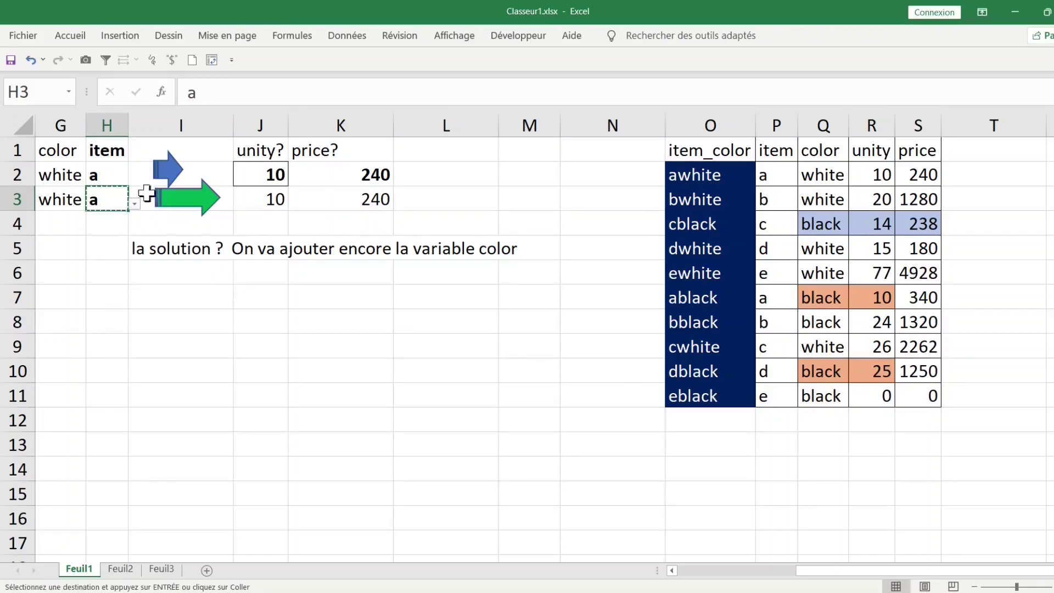
{"action": "left_click", "coordinate": [106, 174]}
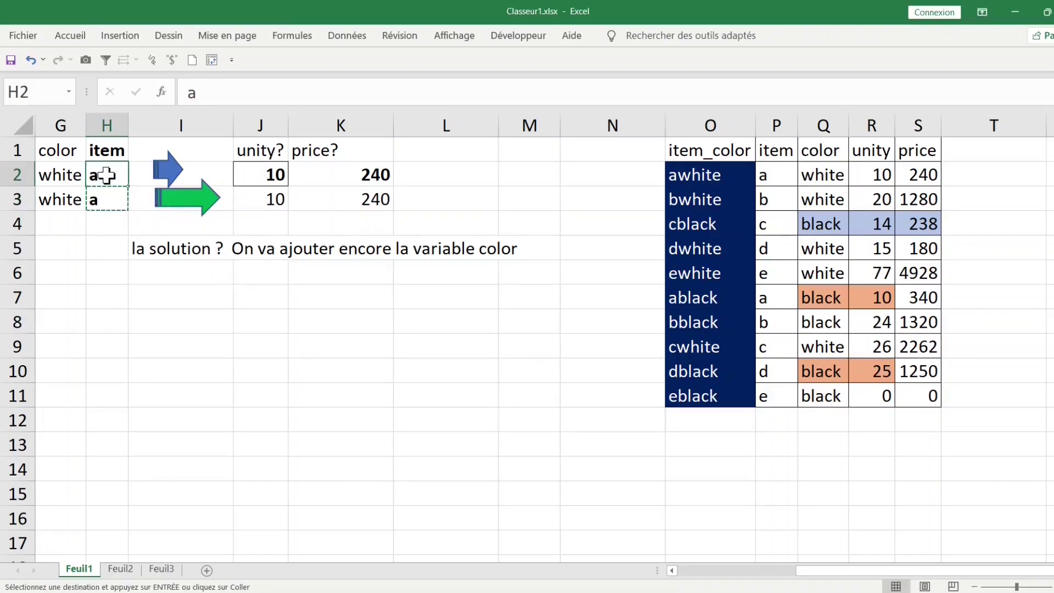
{"action": "key", "text": "ctrl+alt+v"}
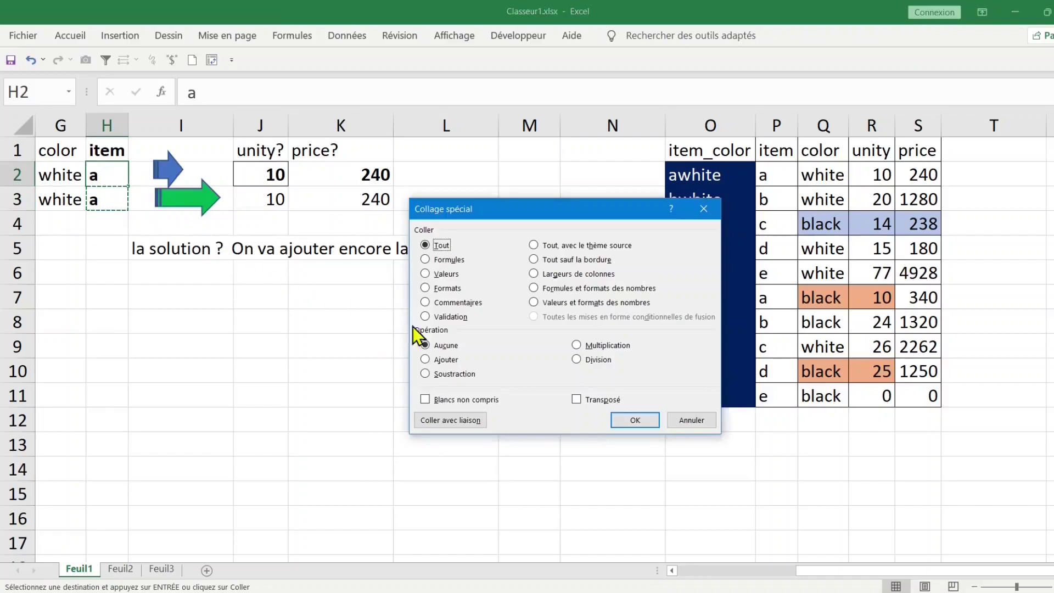
{"action": "left_click", "coordinate": [427, 317]}
{"action": "left_click", "coordinate": [635, 420]}
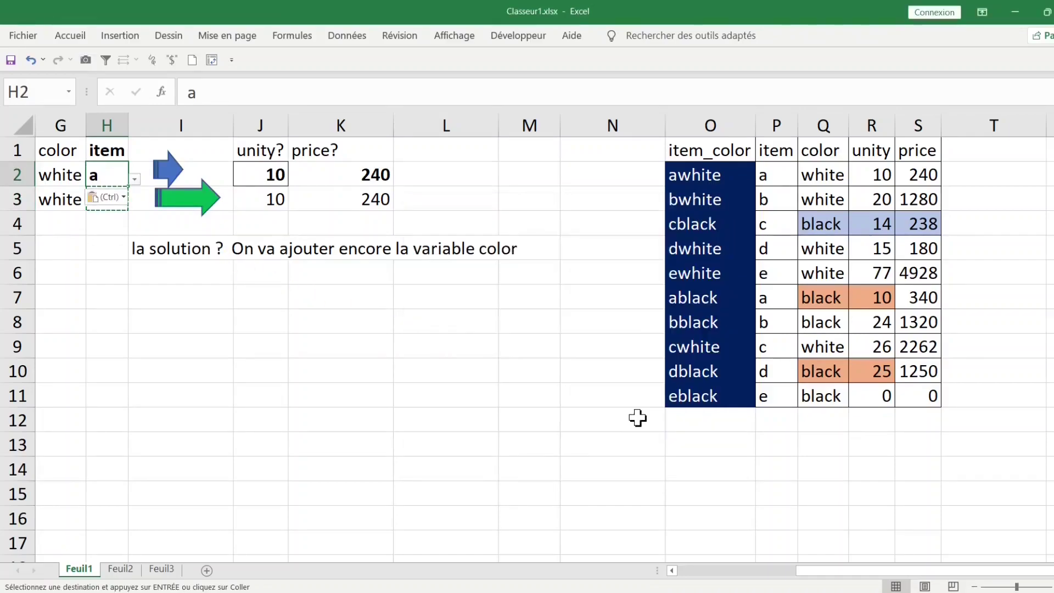
{"action": "left_click", "coordinate": [277, 343]}
{"action": "double_click", "coordinate": [298, 319]}
{"action": "left_click", "coordinate": [326, 362]}
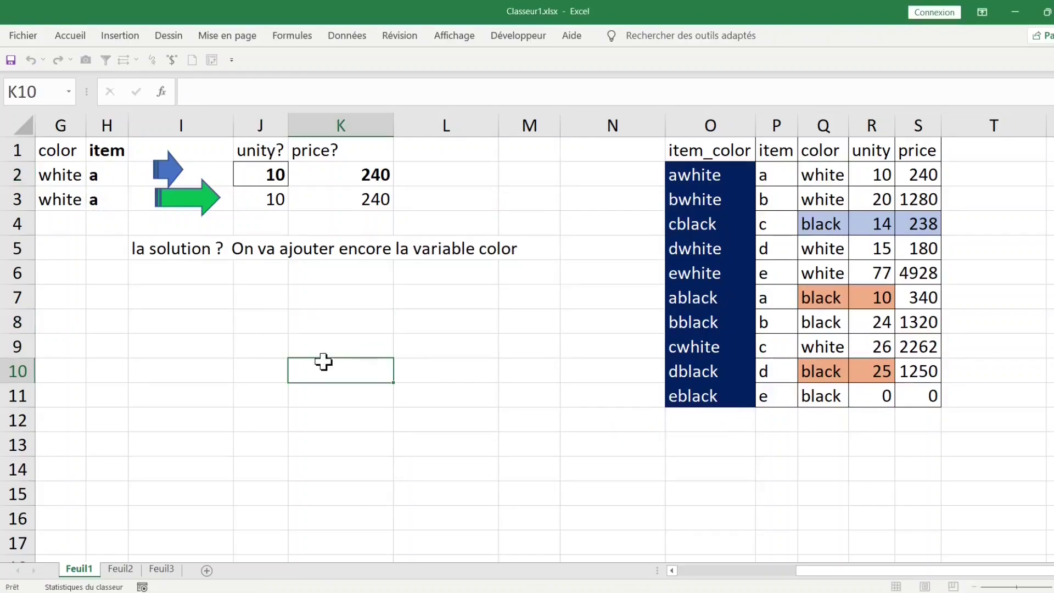
Step: Hide columns O through S containing the lookup table
{"action": "left_click", "coordinate": [685, 123]}
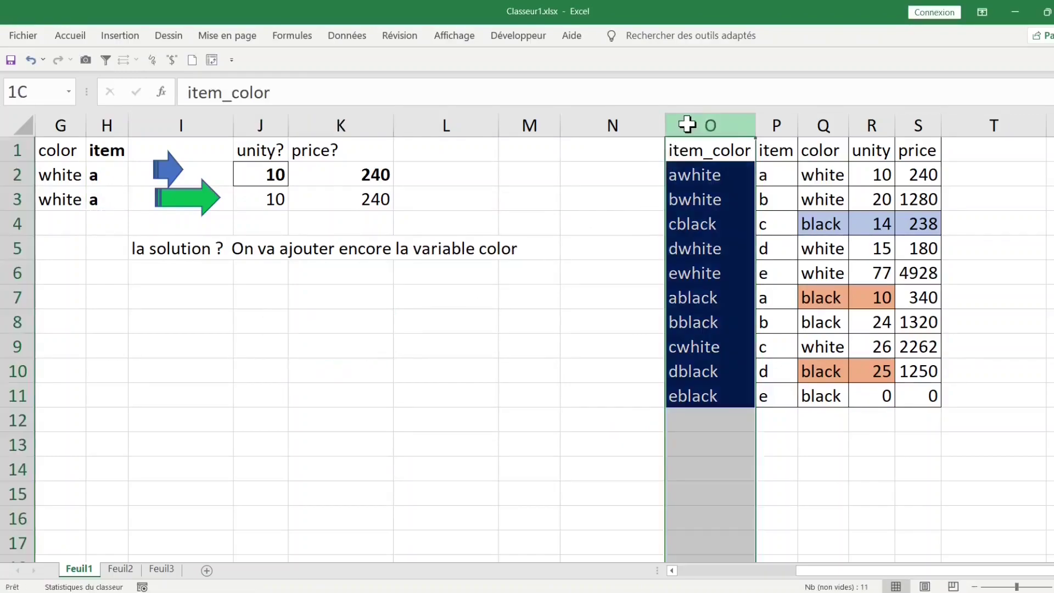
{"action": "left_click_drag", "start_coordinate": [728, 129], "coordinate": [922, 125]}
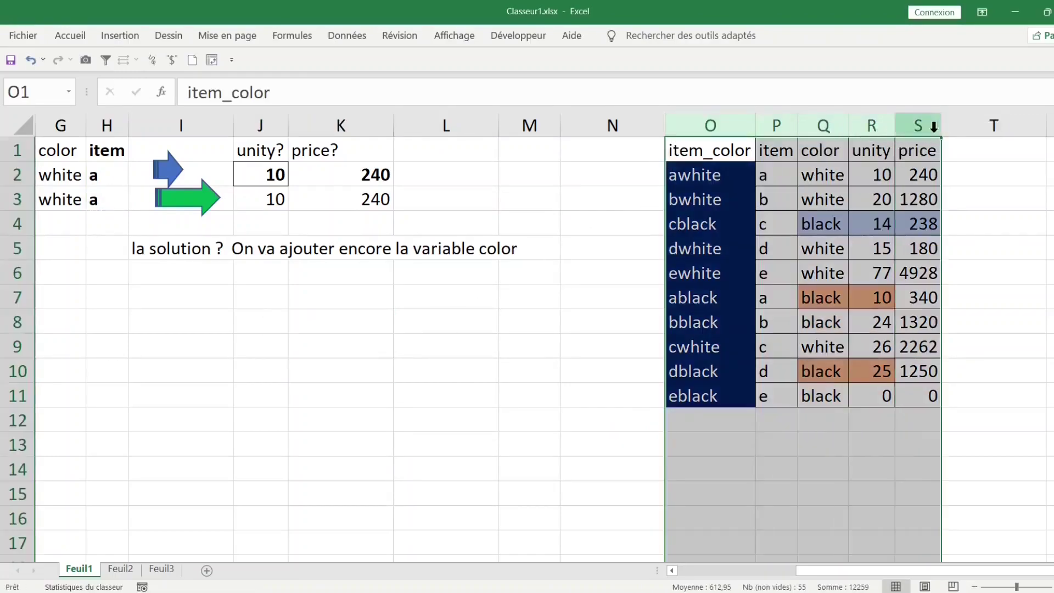
{"action": "right_click", "coordinate": [691, 124]}
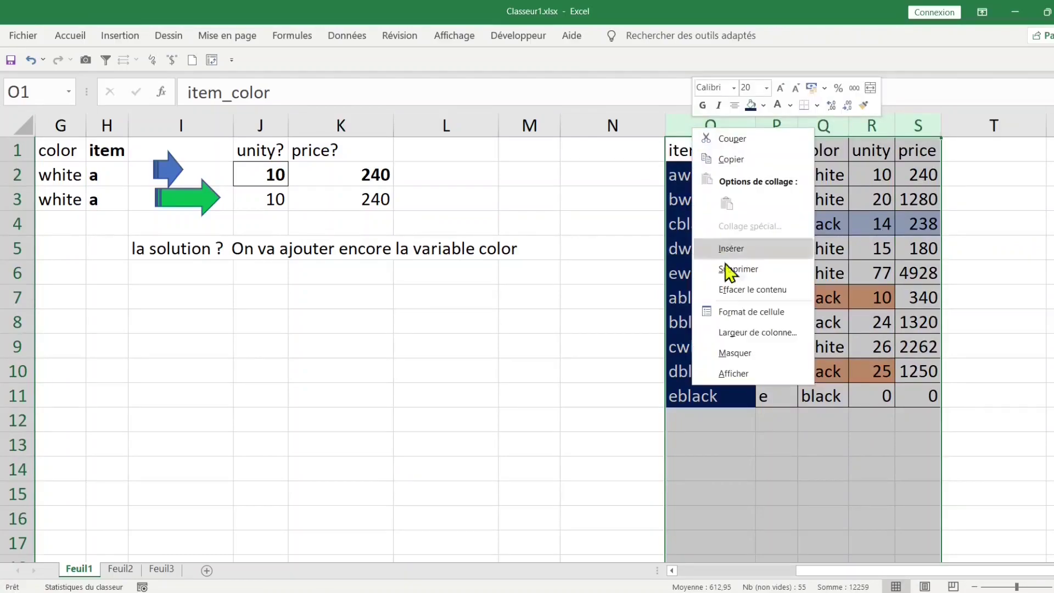
{"action": "key", "text": "Escape"}
{"action": "key", "text": "ctrl+0"}
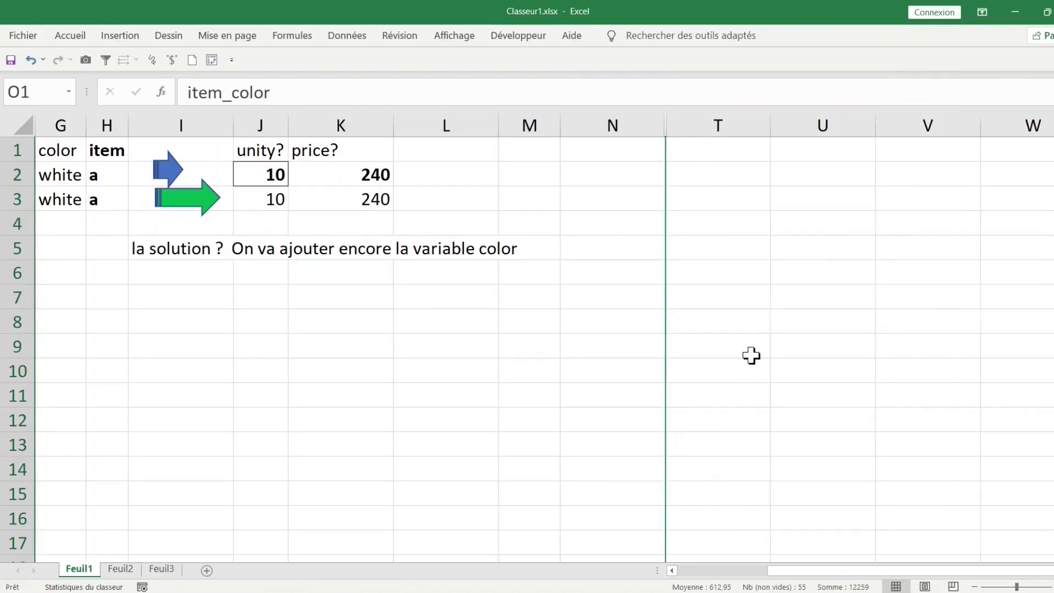
{"action": "left_click", "coordinate": [491, 323]}
Step: Try items b and d in H2 from its drop-down list and settle on item e
{"action": "left_click", "coordinate": [97, 179]}
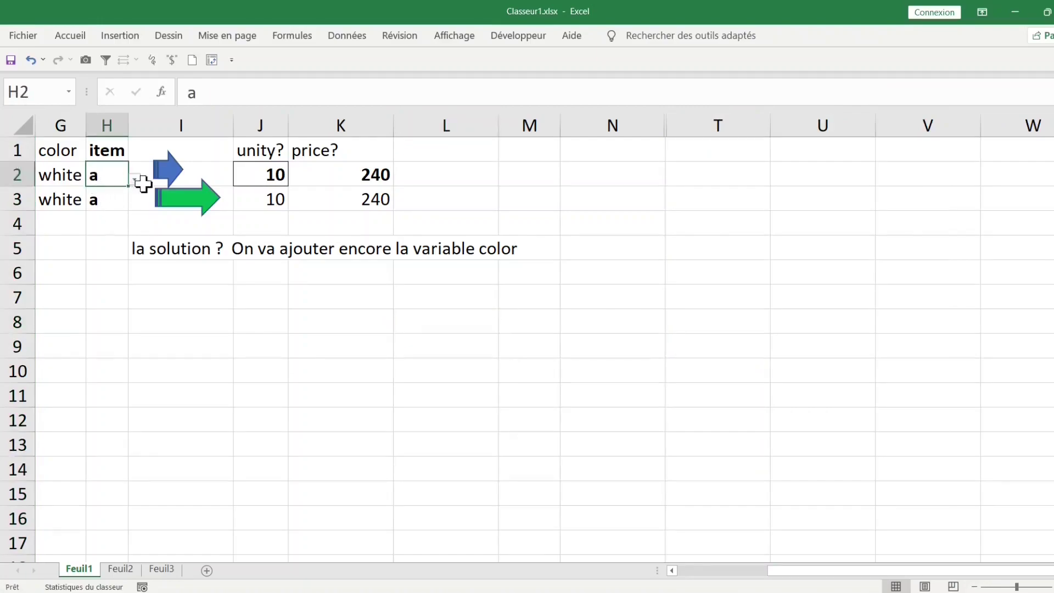
{"action": "left_click", "coordinate": [134, 179]}
{"action": "left_click", "coordinate": [117, 205]}
{"action": "left_click", "coordinate": [136, 180]}
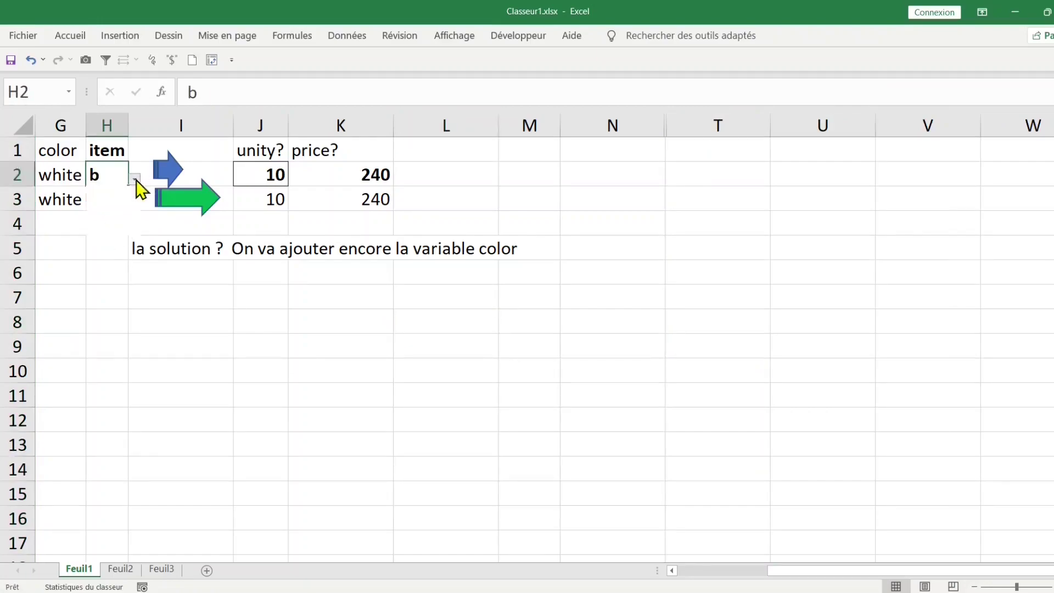
{"action": "left_click", "coordinate": [114, 218]}
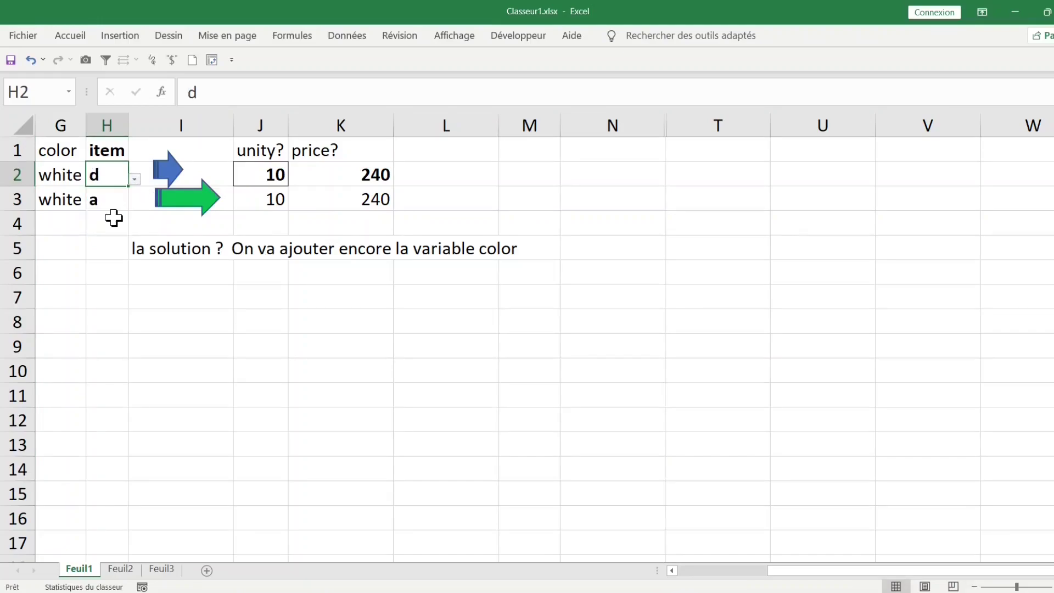
{"action": "left_click", "coordinate": [135, 180]}
{"action": "left_click", "coordinate": [112, 228]}
Step: Set the color in G2 to black from its drop-down list and check the unity and price in row 2
{"action": "left_click", "coordinate": [66, 177]}
{"action": "left_click", "coordinate": [93, 179]}
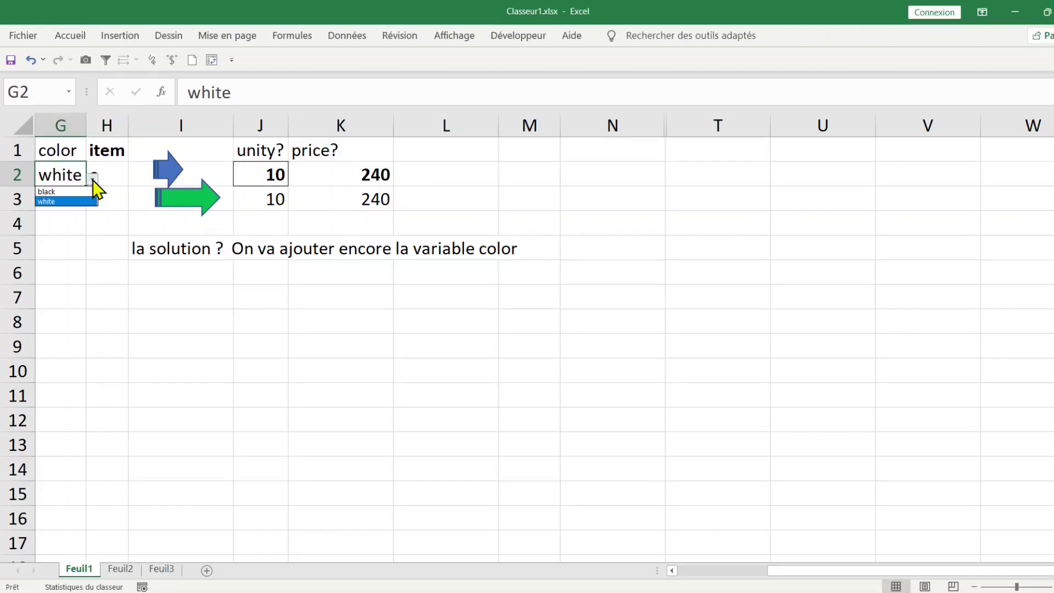
{"action": "left_click", "coordinate": [75, 192]}
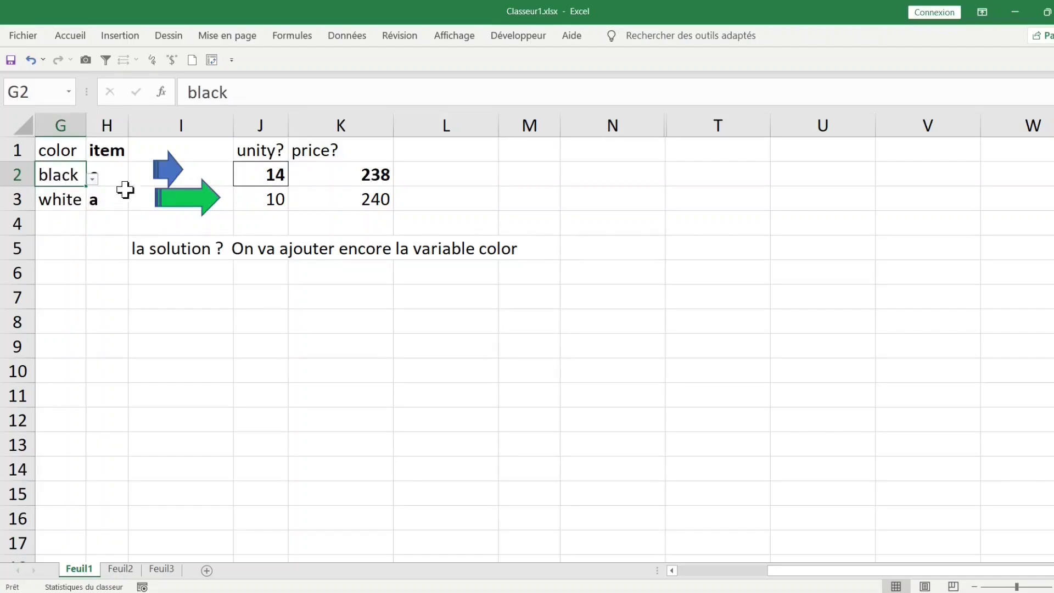
{"action": "left_click_drag", "start_coordinate": [264, 173], "coordinate": [378, 175]}
{"action": "left_click", "coordinate": [269, 202]}
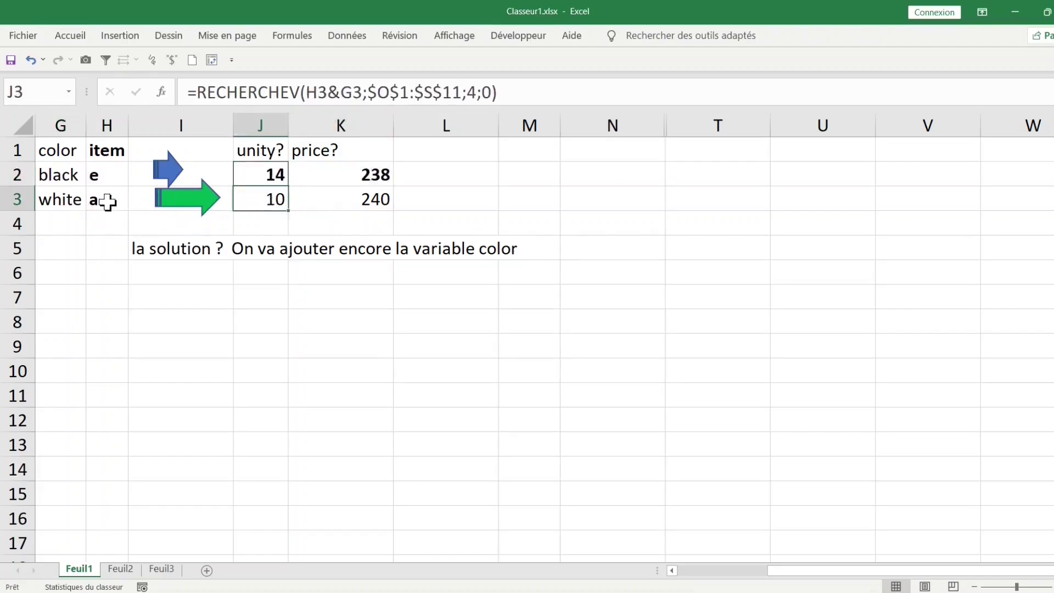
Step: Test the row 3 lookup by choosing items c and d in turn from the H3 drop-down list
{"action": "left_click", "coordinate": [106, 201]}
{"action": "left_click", "coordinate": [135, 204]}
{"action": "left_click", "coordinate": [107, 236]}
{"action": "left_click_drag", "start_coordinate": [287, 202], "coordinate": [295, 200]}
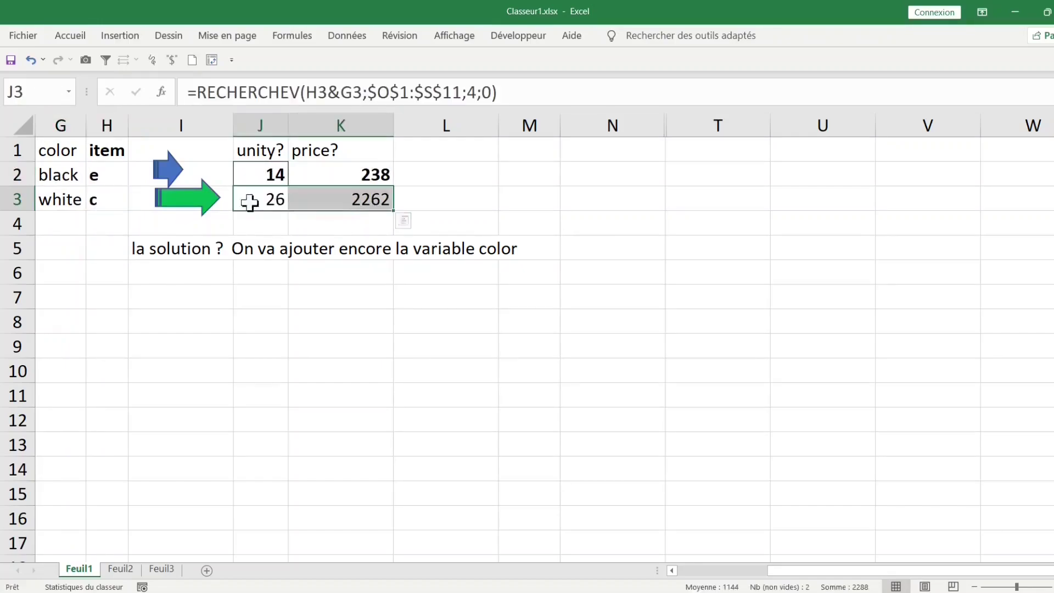
{"action": "left_click", "coordinate": [76, 199]}
{"action": "key", "text": "Right"}
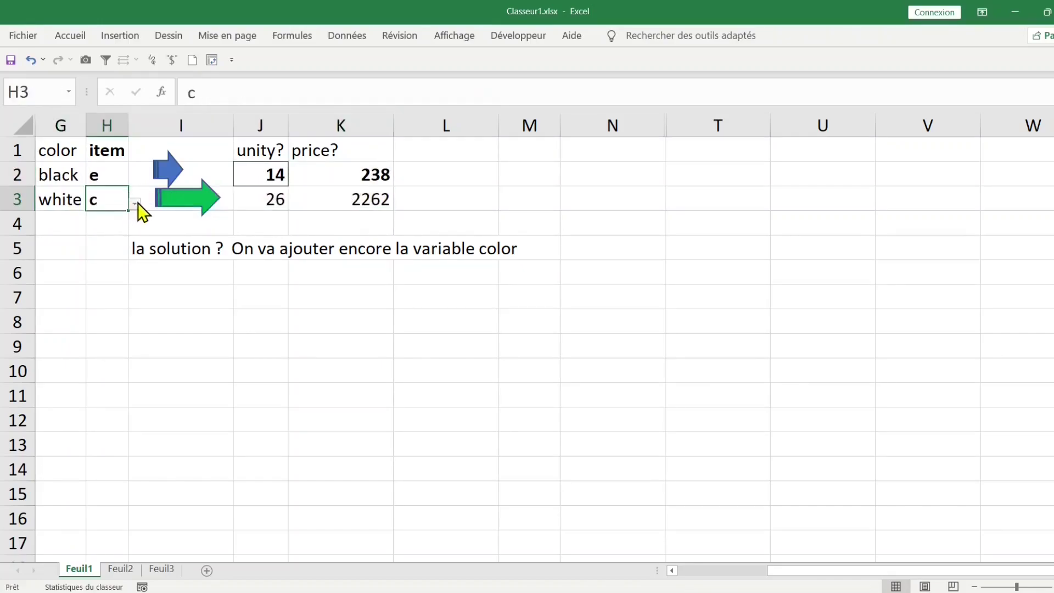
{"action": "left_click", "coordinate": [135, 204]}
{"action": "left_click", "coordinate": [122, 245]}
{"action": "left_click", "coordinate": [229, 313]}
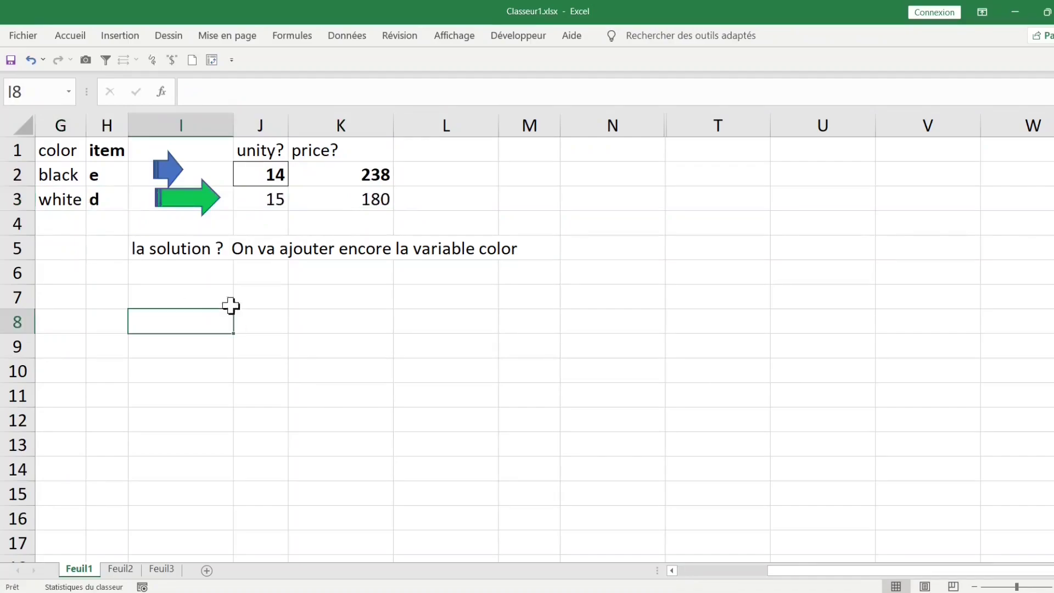
Step: Prefix the RECHERCHEV formula in J3 with "unity is :"& and fit column J to its contents
{"action": "left_click", "coordinate": [260, 201]}
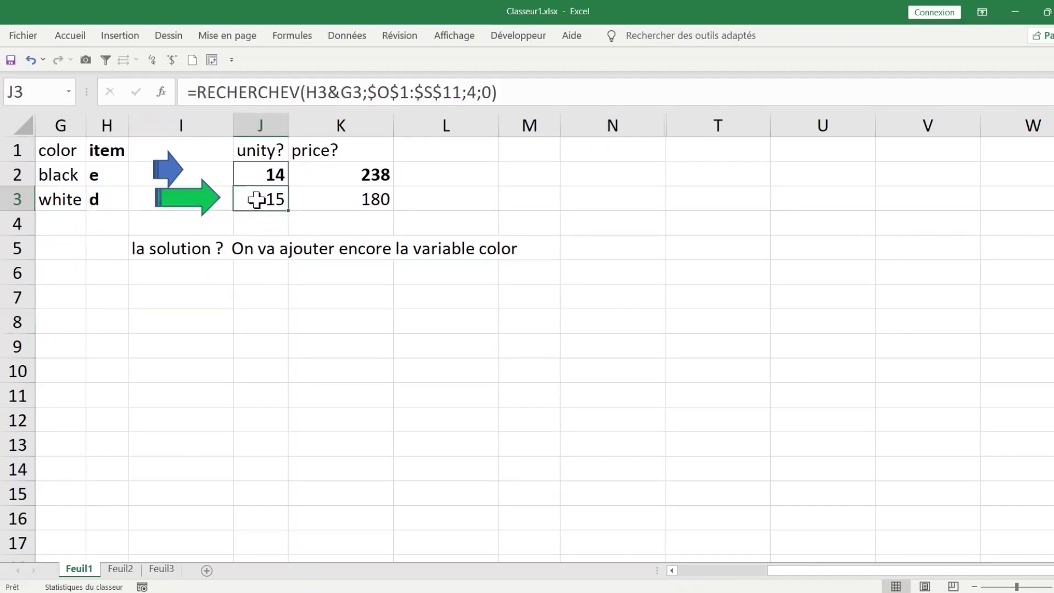
{"action": "left_click", "coordinate": [202, 92]}
{"action": "left_click_drag", "start_coordinate": [202, 92], "coordinate": [536, 93]}
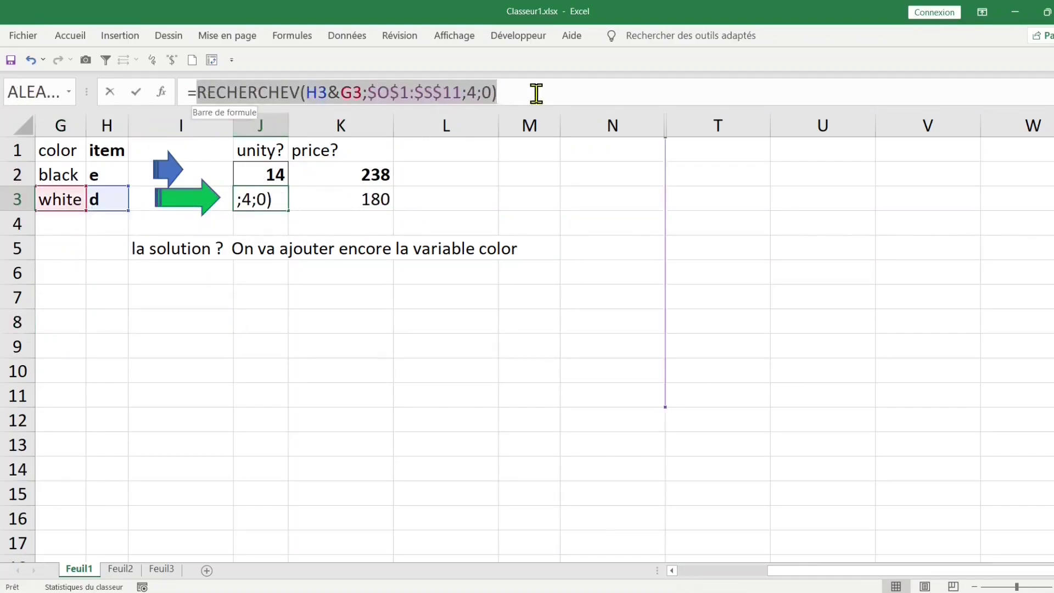
{"action": "left_click", "coordinate": [196, 91]}
{"action": "type", "text": "\""}
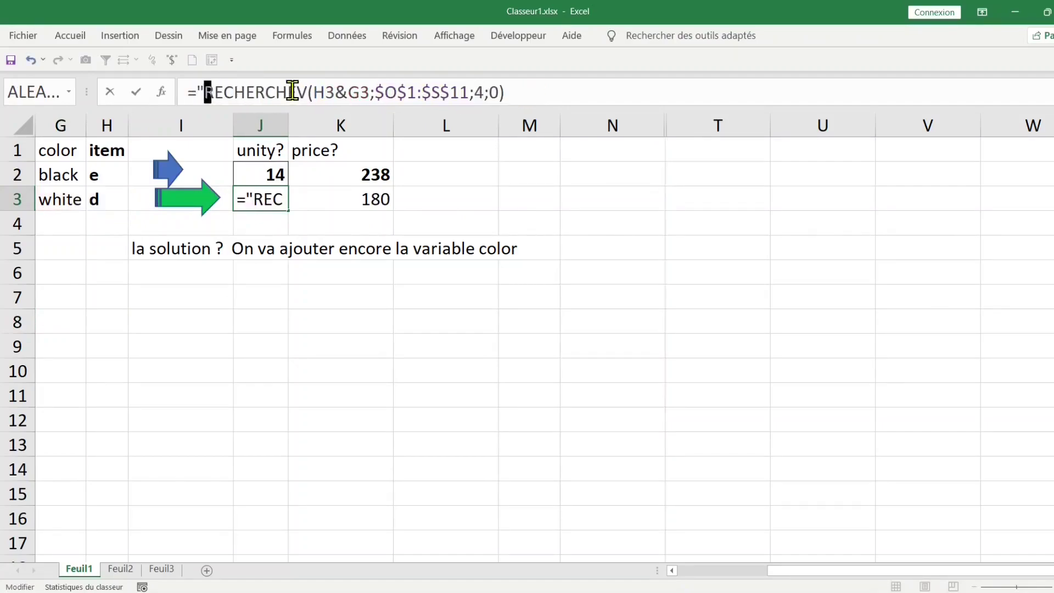
{"action": "type", "text": "unity"}
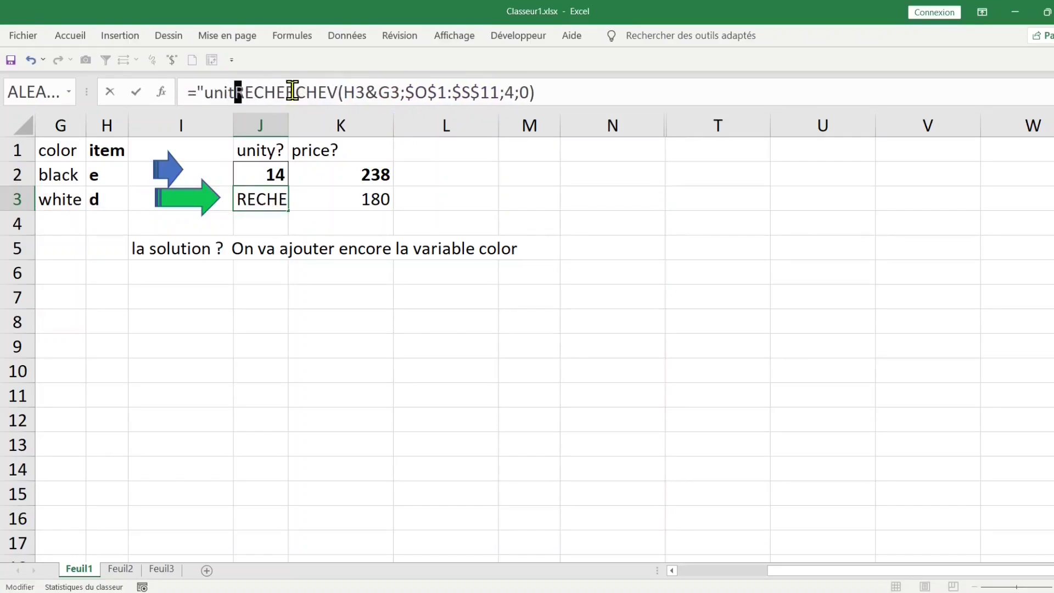
{"action": "type", "text": " is :"}
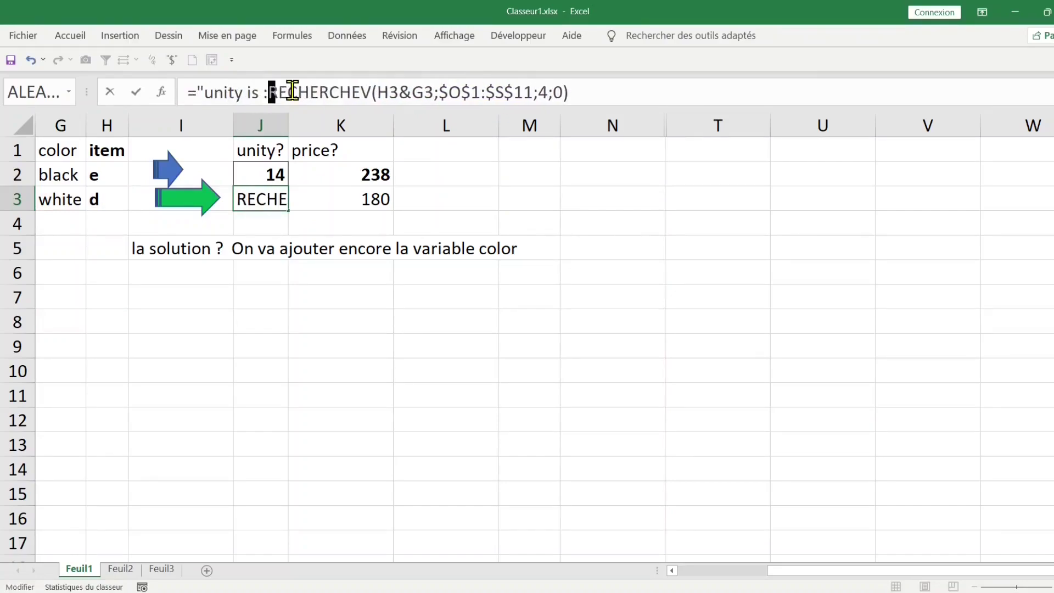
{"action": "type", "text": "\""}
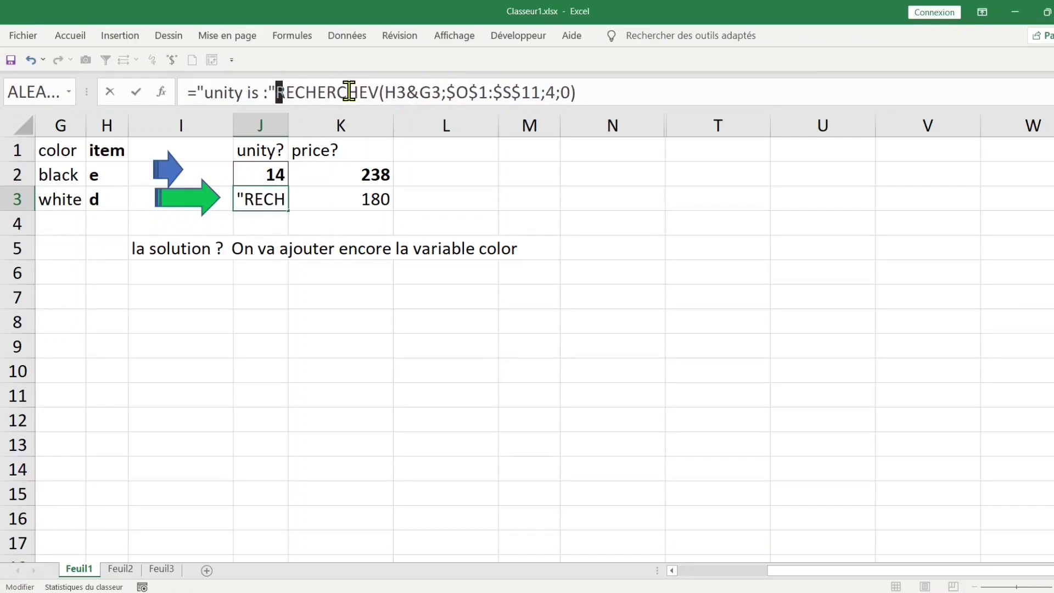
{"action": "type", "text": "&"}
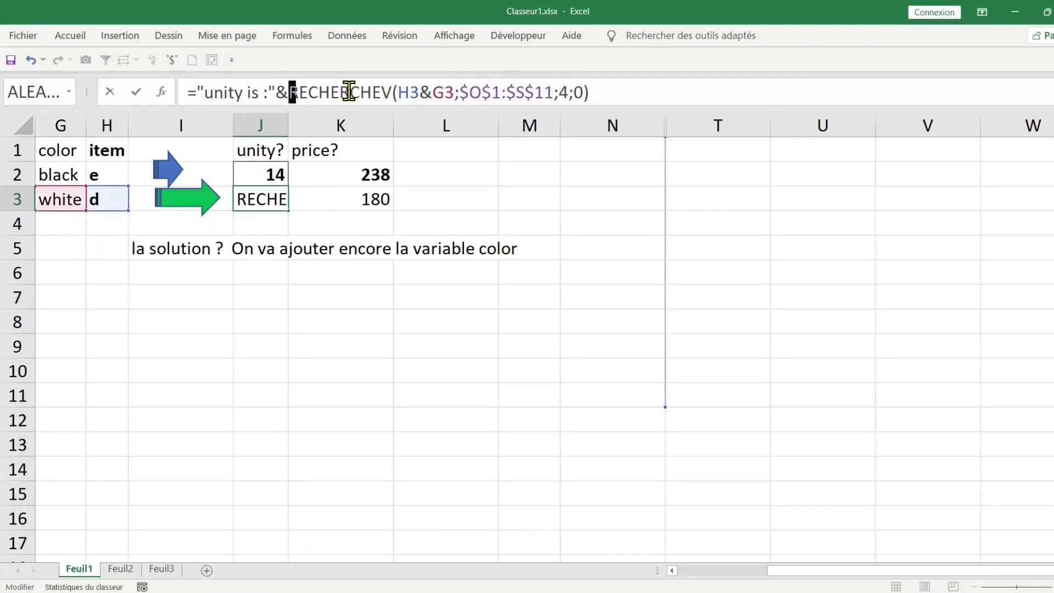
{"action": "key", "text": "ctrl+z"}
{"action": "type", "text": "\"uni"}
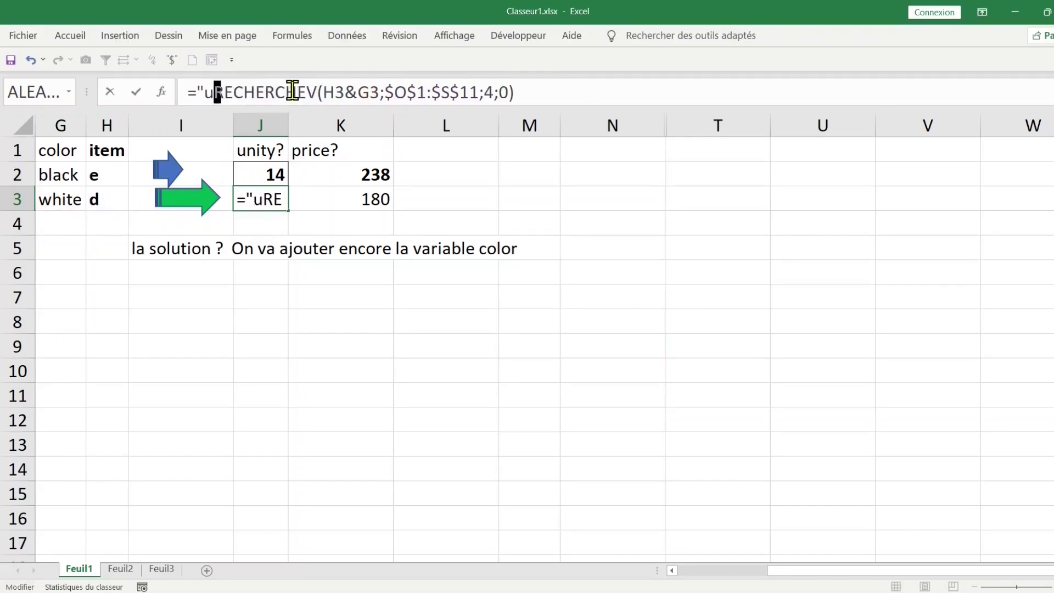
{"action": "type", "text": "ty is "}
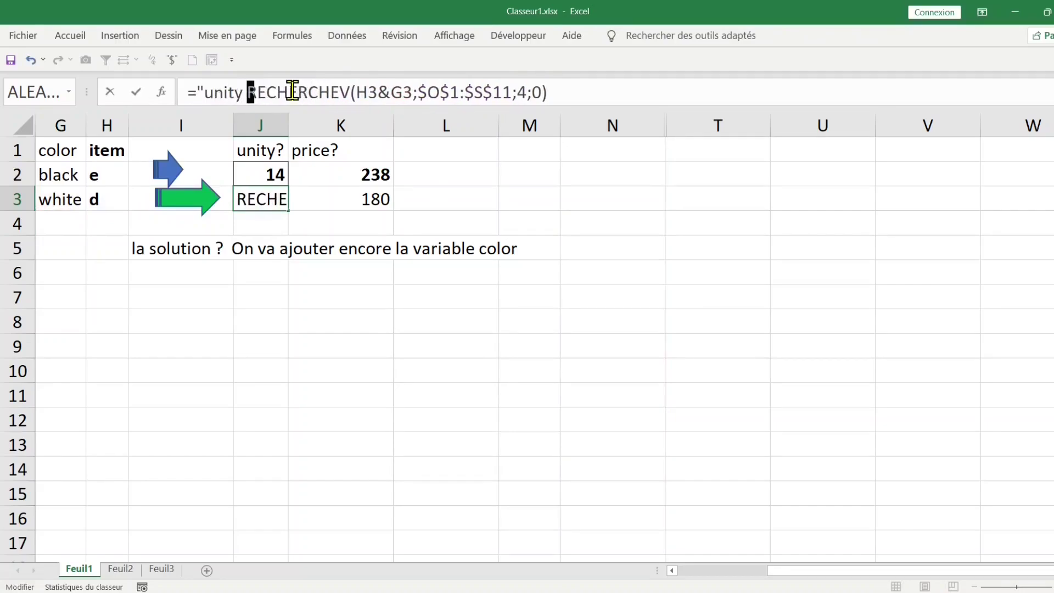
{"action": "type", "text": ":"}
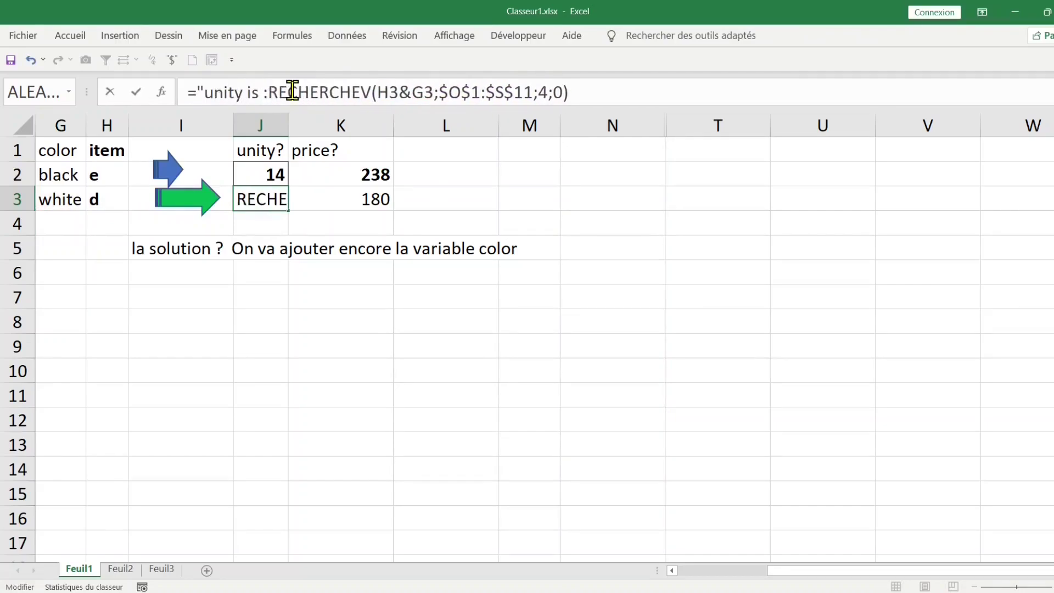
{"action": "type", "text": "\""}
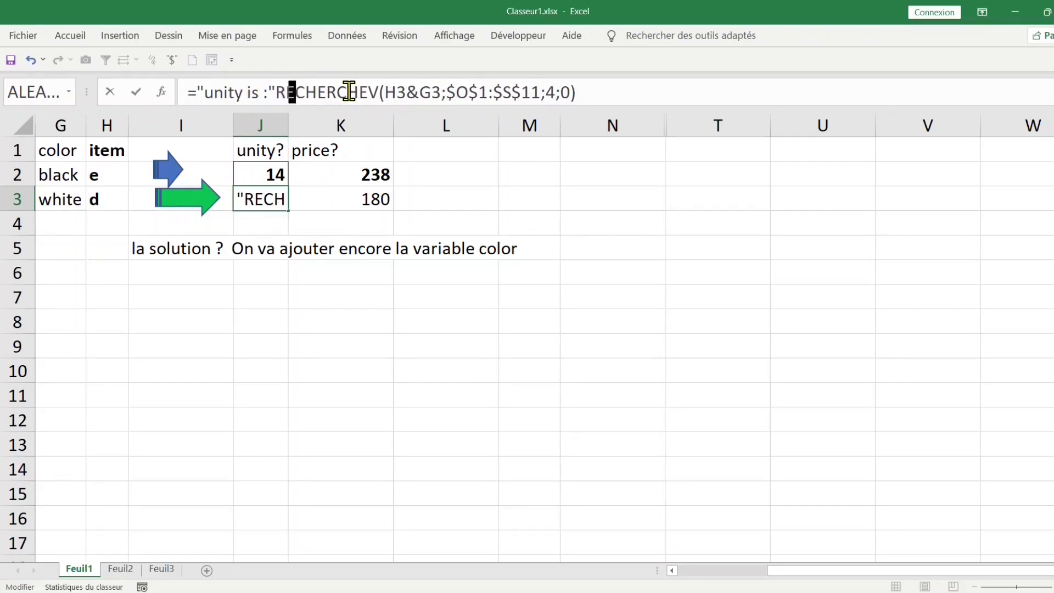
{"action": "type", "text": "&"}
{"action": "key", "text": "Return"}
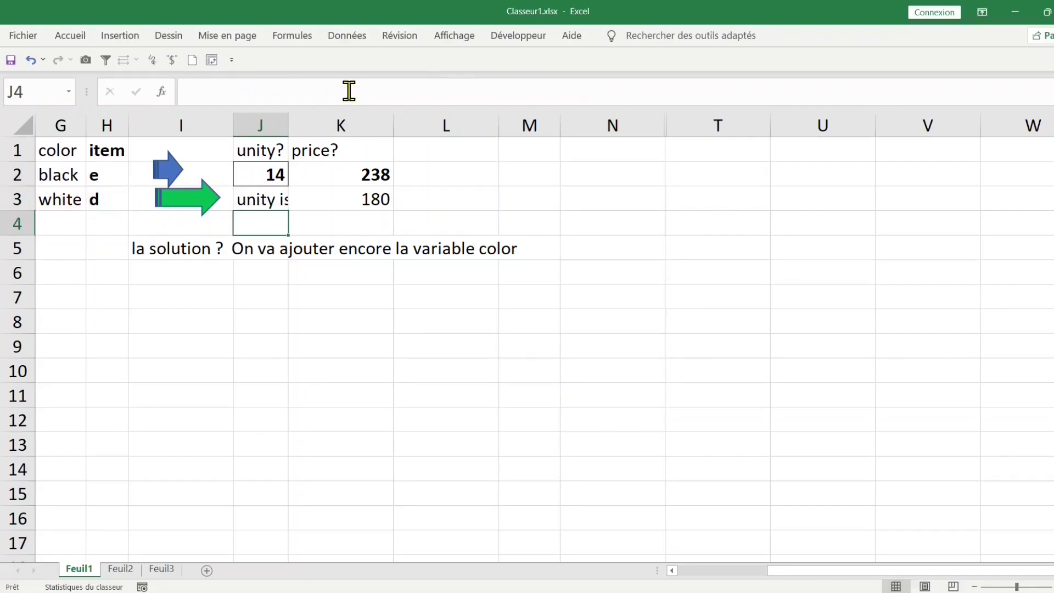
{"action": "double_click", "coordinate": [289, 123]}
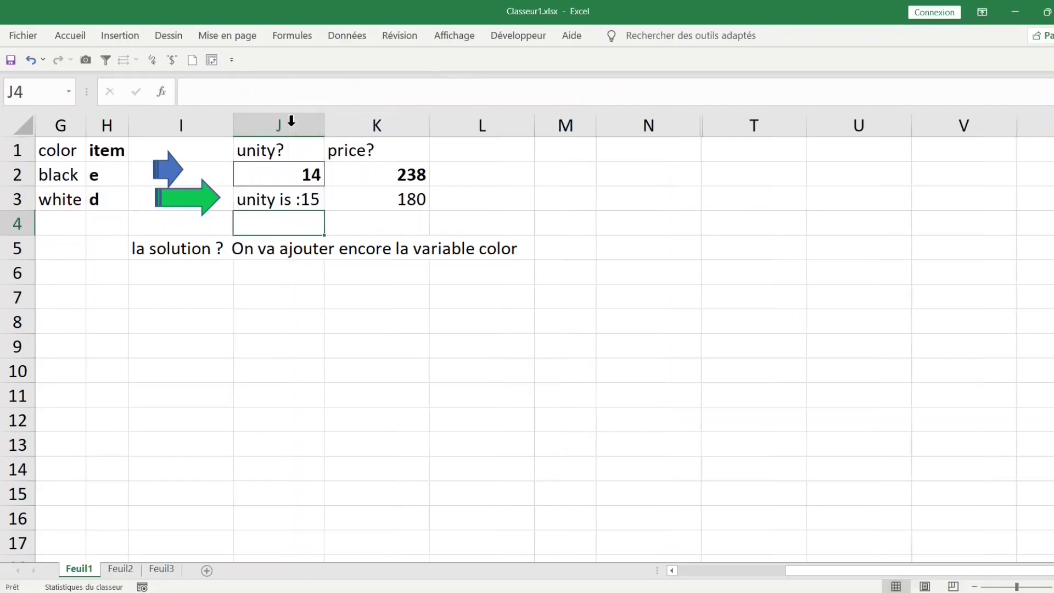
Step: Set the item in H3 to b from its drop-down list and check the unity text in J3
{"action": "left_click", "coordinate": [106, 197]}
{"action": "left_click", "coordinate": [135, 203]}
{"action": "left_click", "coordinate": [117, 236]}
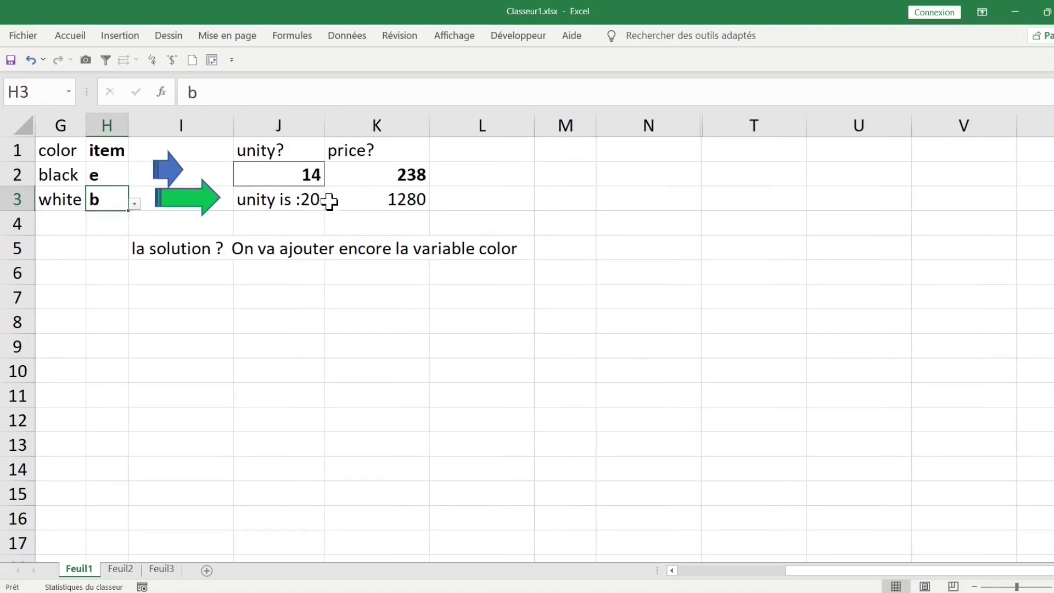
{"action": "left_click", "coordinate": [301, 199]}
{"action": "left_click", "coordinate": [428, 283]}
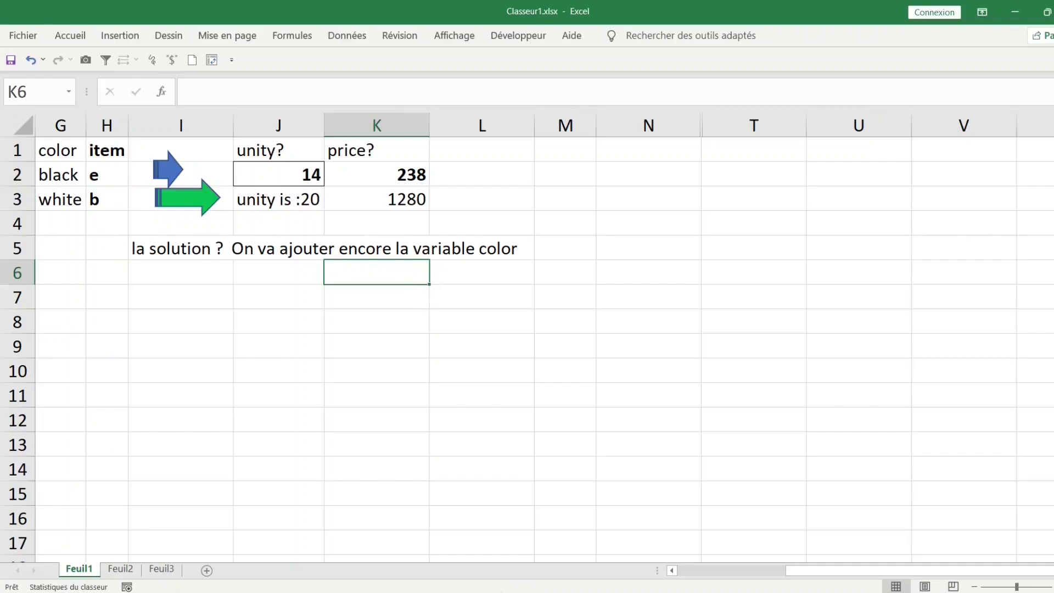
{"action": "left_click", "coordinate": [329, 423]}
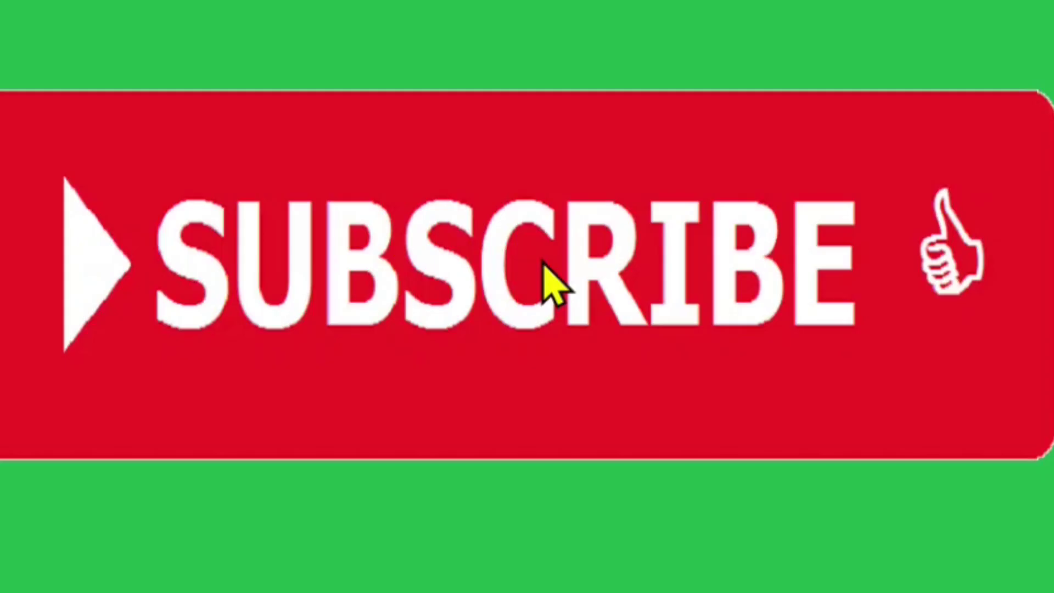